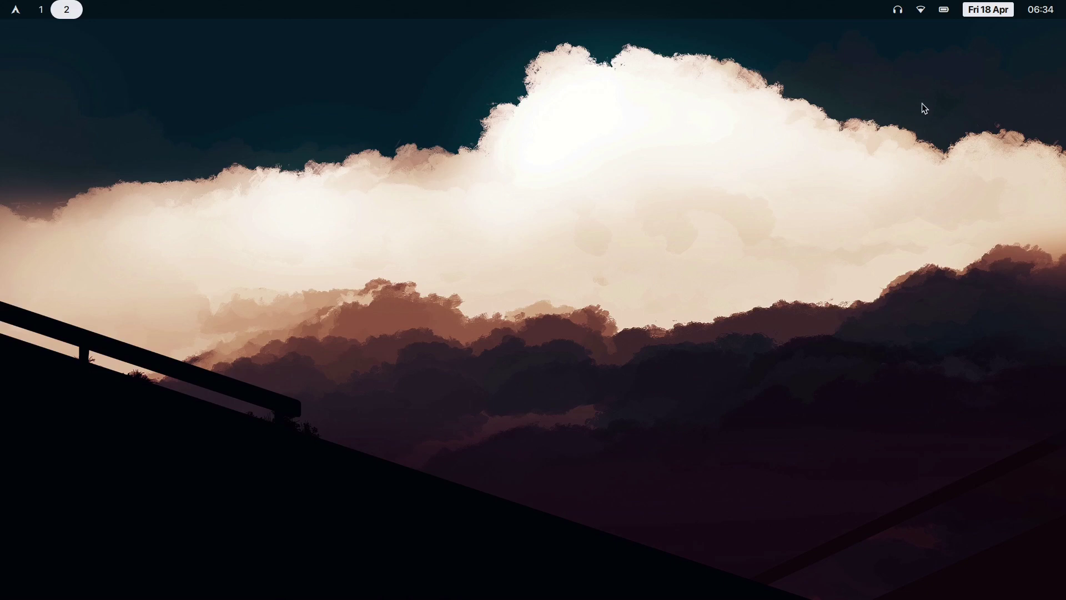
- Read the pywalfox README's Installation section, then open a terminal on workspace 2
{"action": "key", "text": "super+1"}
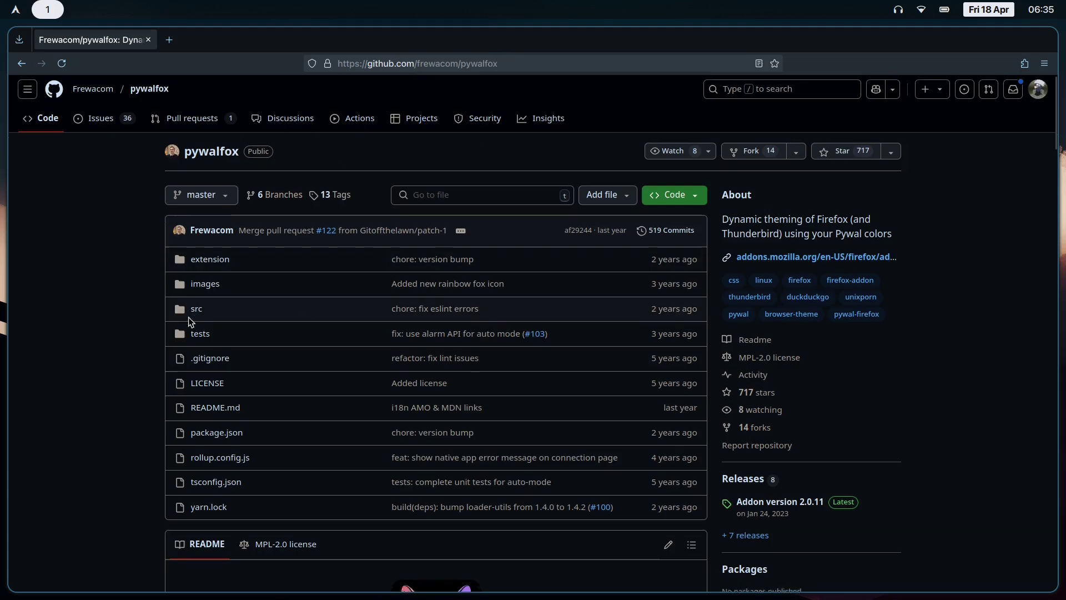
{"action": "scroll", "coordinate": [188, 316], "scroll_direction": "down", "scroll_amount": 15}
{"action": "scroll", "coordinate": [188, 314], "scroll_direction": "down", "scroll_amount": 5}
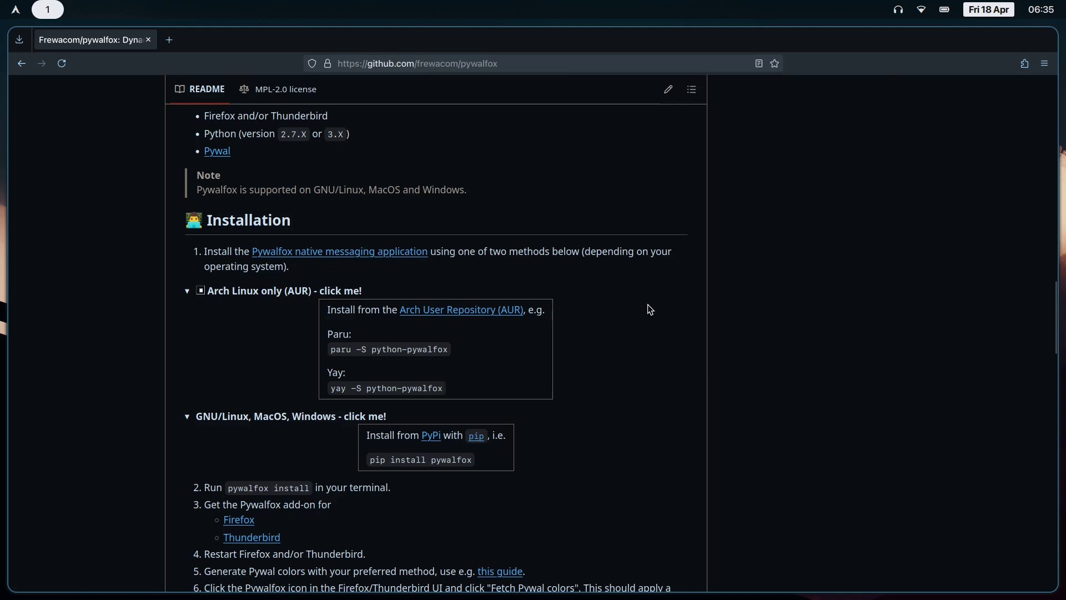
{"action": "scroll", "coordinate": [361, 252], "scroll_direction": "down", "scroll_amount": 2}
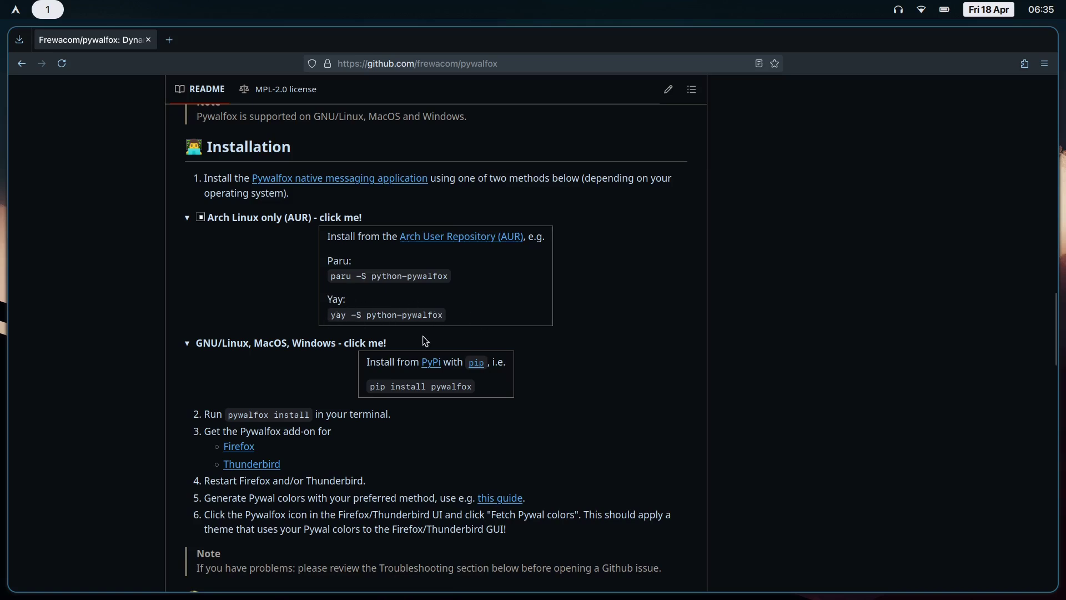
{"action": "scroll", "coordinate": [602, 302], "scroll_direction": "down", "scroll_amount": 2}
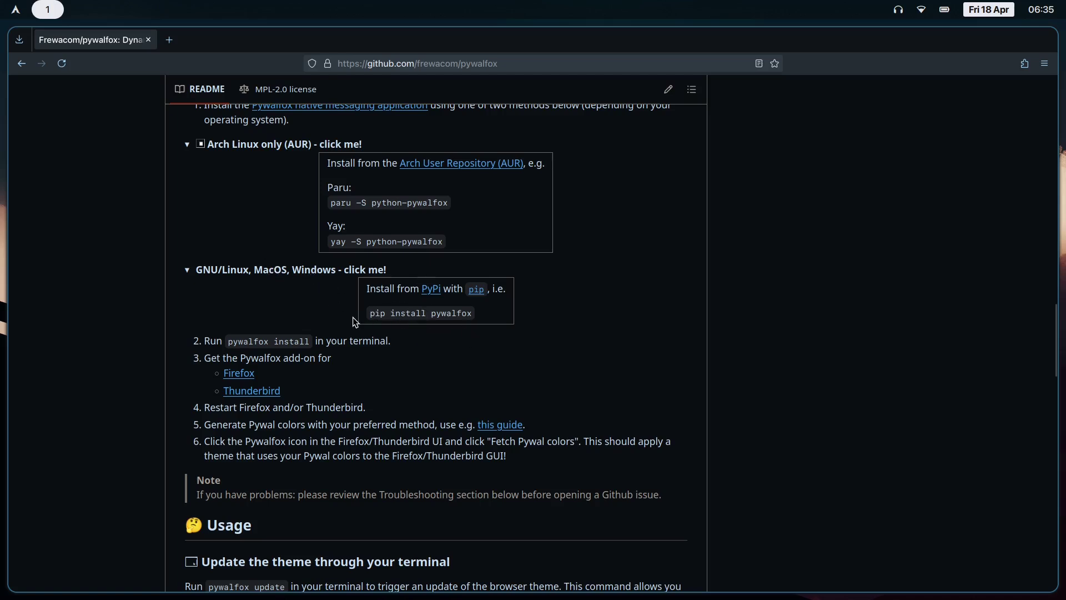
{"action": "scroll", "coordinate": [776, 335], "scroll_direction": "up", "scroll_amount": 3}
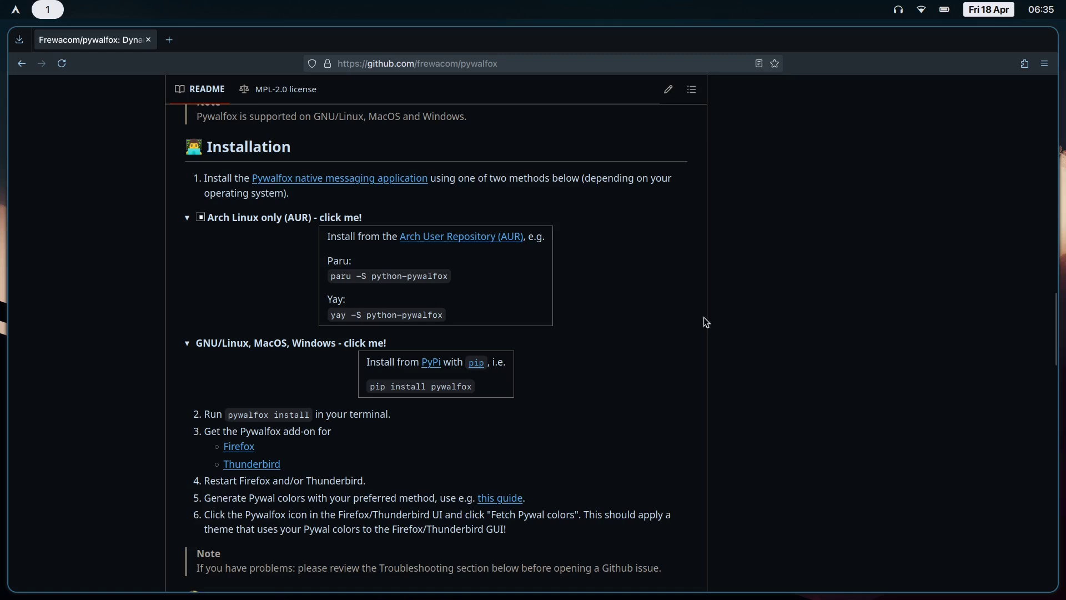
{"action": "key", "text": "super+2"}
{"action": "key", "text": "super+Return"}
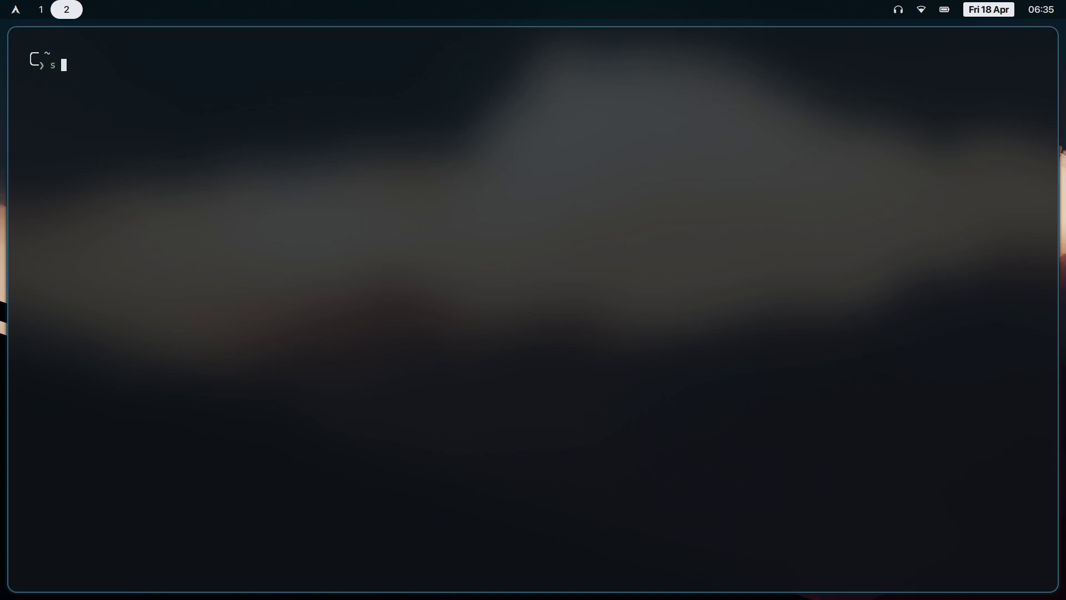
- Run the 's pywalfox' package search and check the README's install steps
{"action": "type", "text": "pywalfox"}
{"action": "key", "text": "Return"}
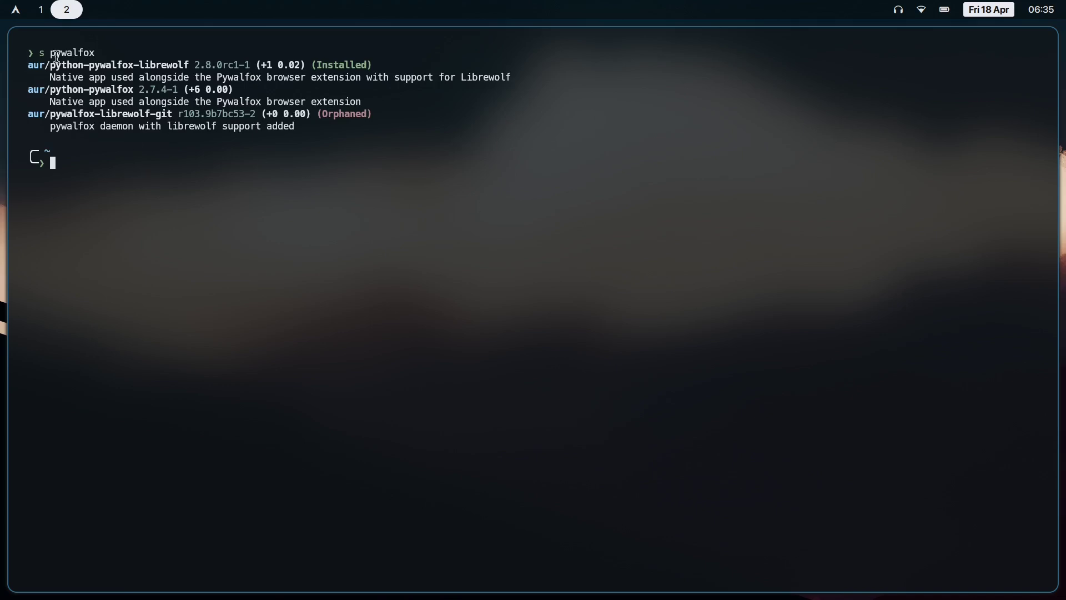
{"action": "key", "text": "super+1"}
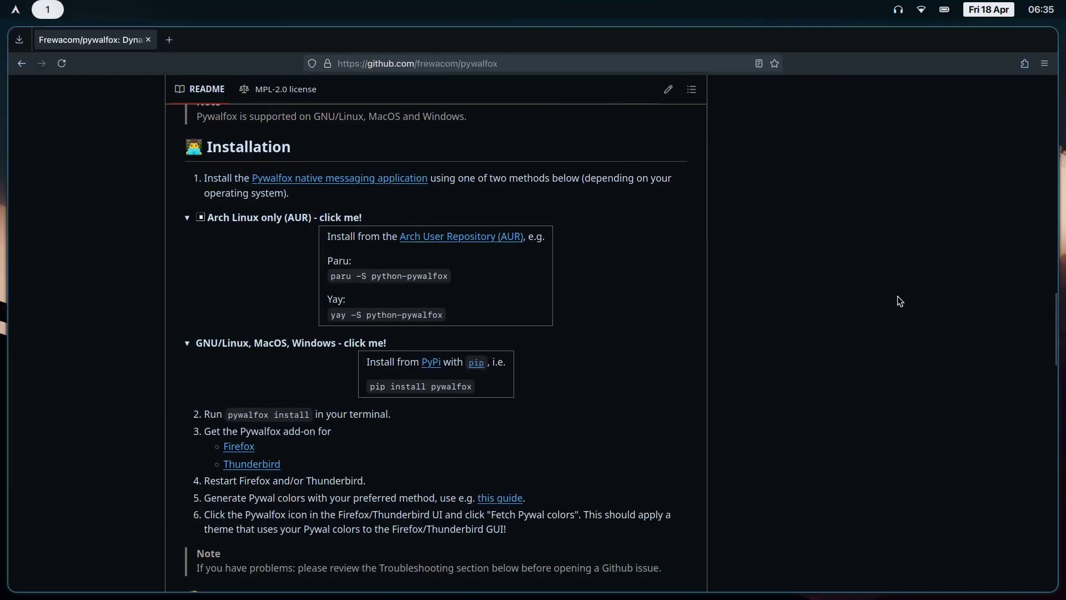
{"action": "scroll", "coordinate": [742, 427], "scroll_direction": "down", "scroll_amount": 2}
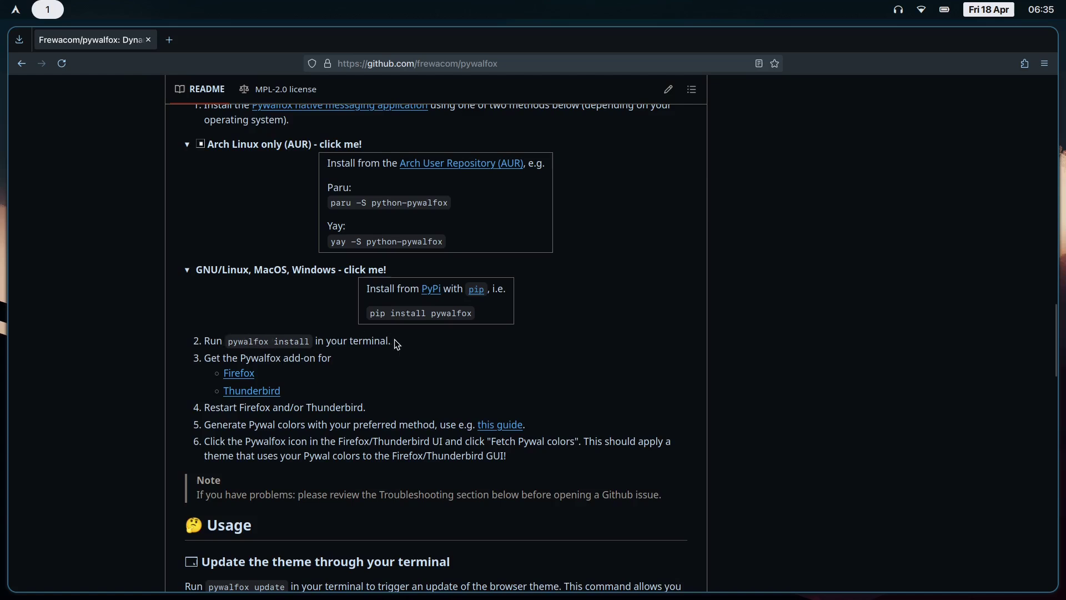
- Rerun the pywalfox search, confirming python-pywalfox-librewolf is installed, and type 'pywalfox install'
{"action": "key", "text": "super+2"}
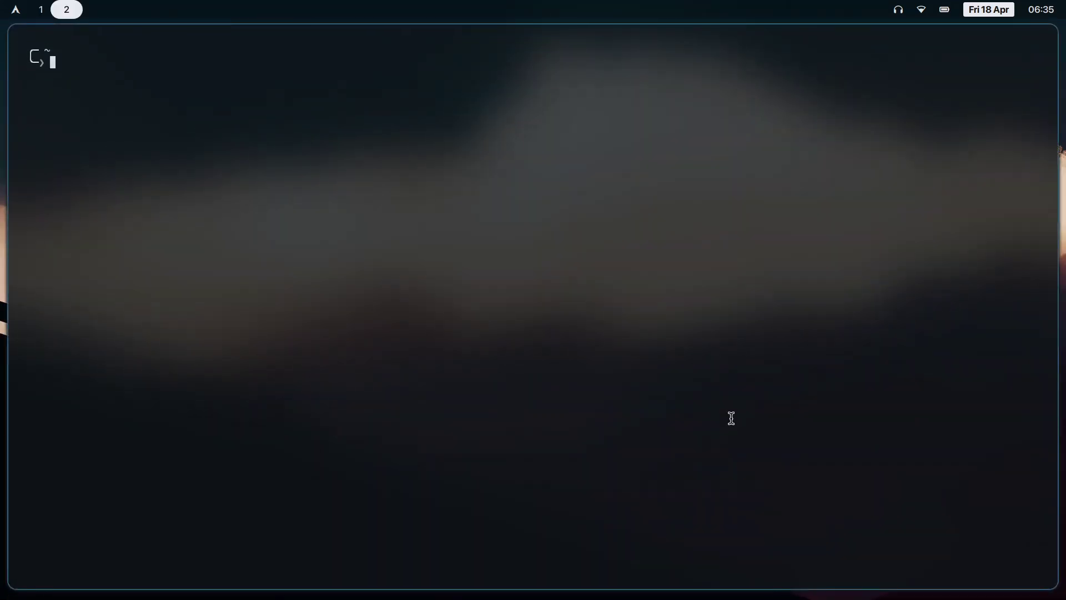
{"action": "key", "text": "Up"}
{"action": "key", "text": "ctrl+u"}
{"action": "type", "text": "i"}
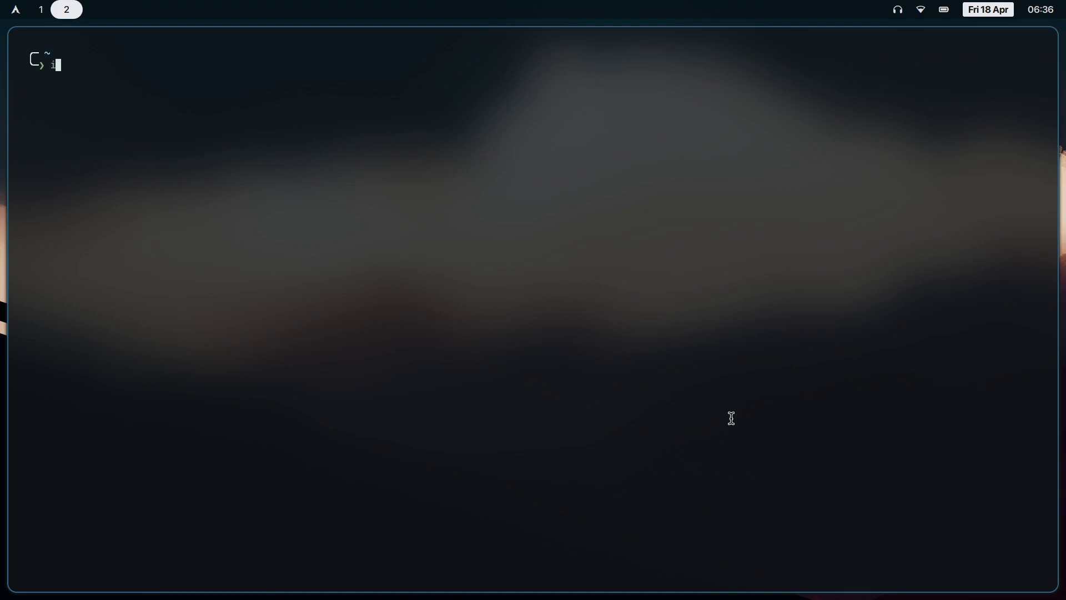
{"action": "type", "text": " pywalfox-librew"}
{"action": "key", "text": "ctrl+w"}
{"action": "key", "text": "ctrl+u"}
{"action": "key", "text": "Up"}
{"action": "key", "text": "Up"}
{"action": "key", "text": "Down"}
{"action": "key", "text": "Return"}
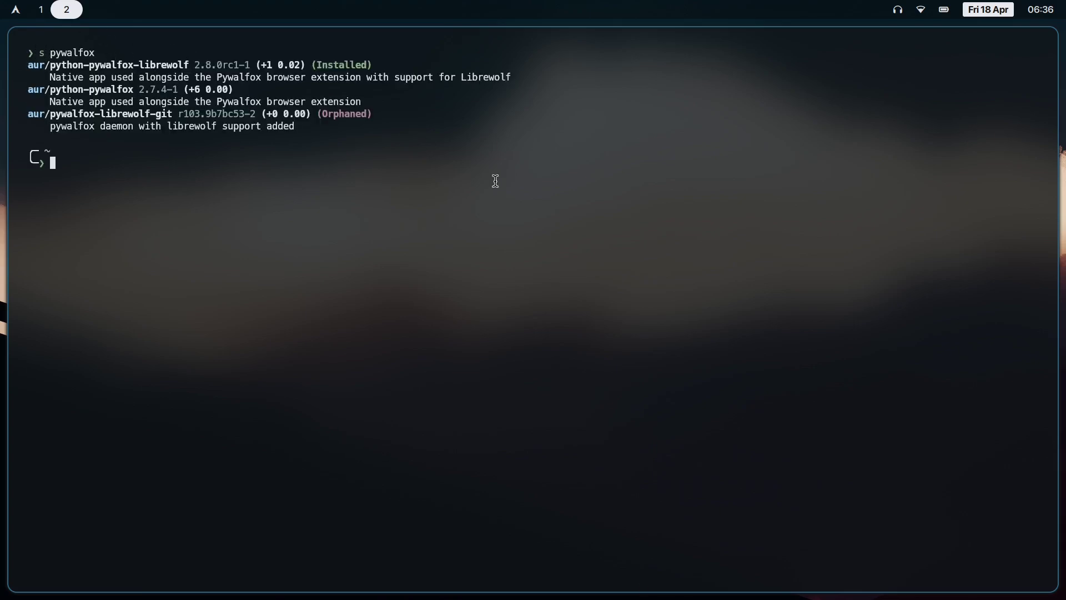
{"action": "type", "text": "pywalfox install"}
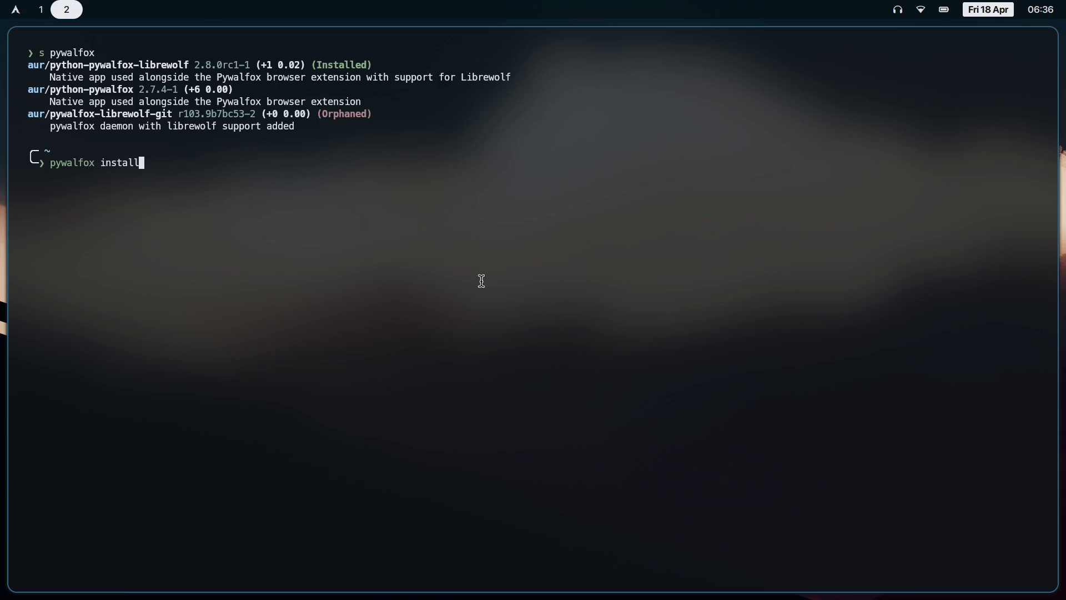
{"action": "key", "text": "super+1"}
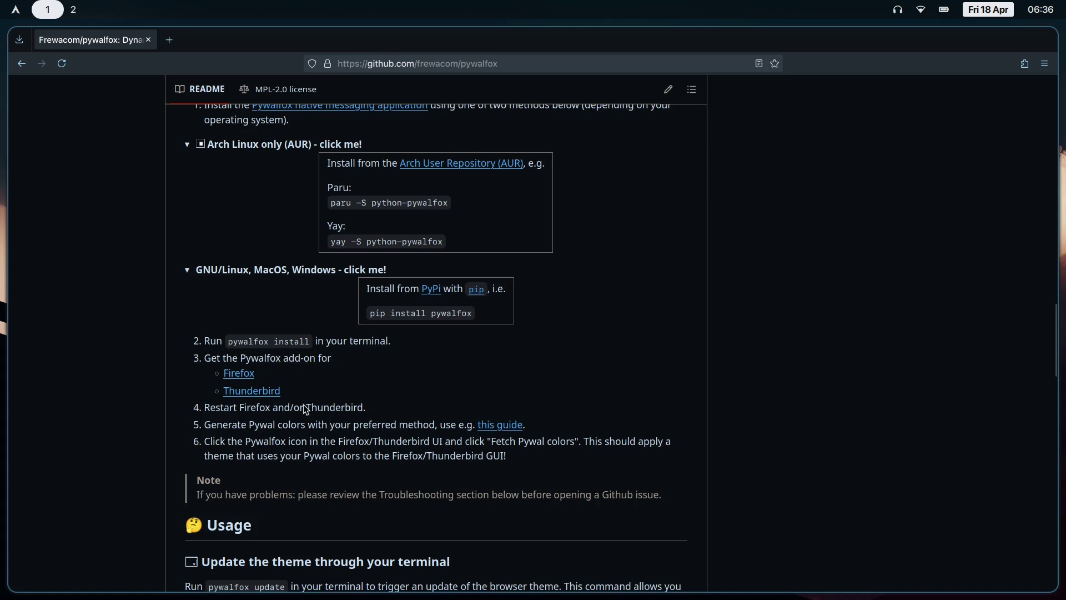
- Install the Pywalfox add-on from its Firefox add-ons page and check the extensions list
{"action": "right_click", "coordinate": [250, 374]}
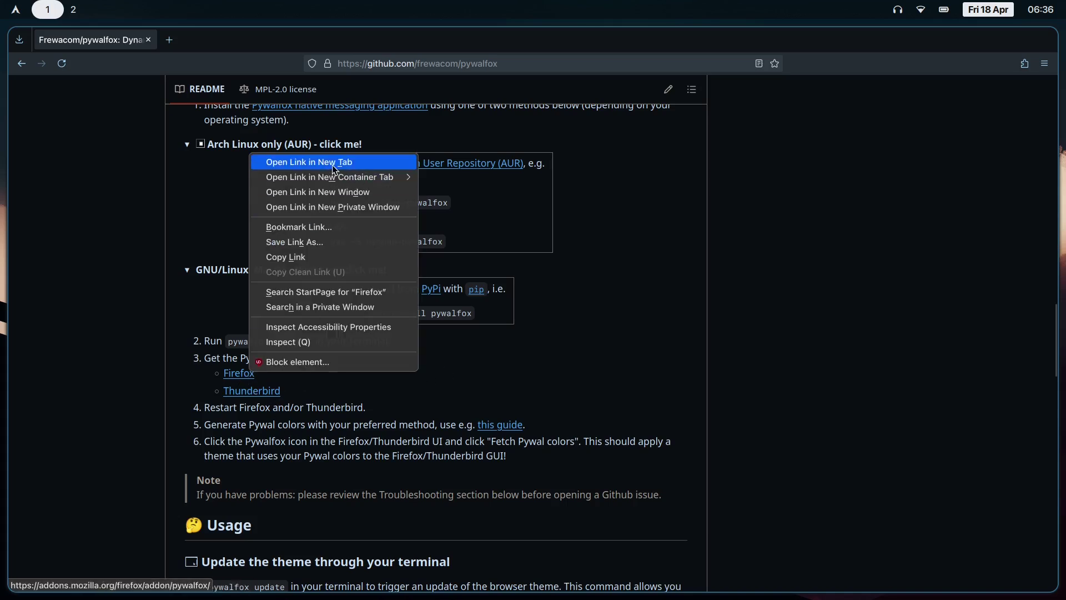
{"action": "left_click", "coordinate": [309, 162]}
{"action": "key", "text": "ctrl+Tab"}
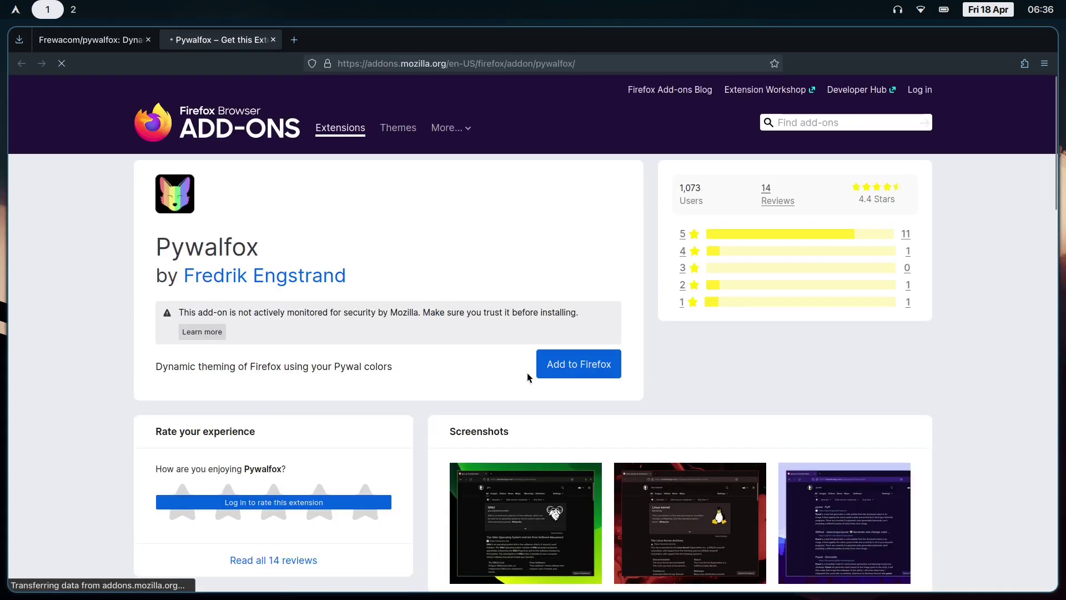
{"action": "left_click", "coordinate": [602, 365]}
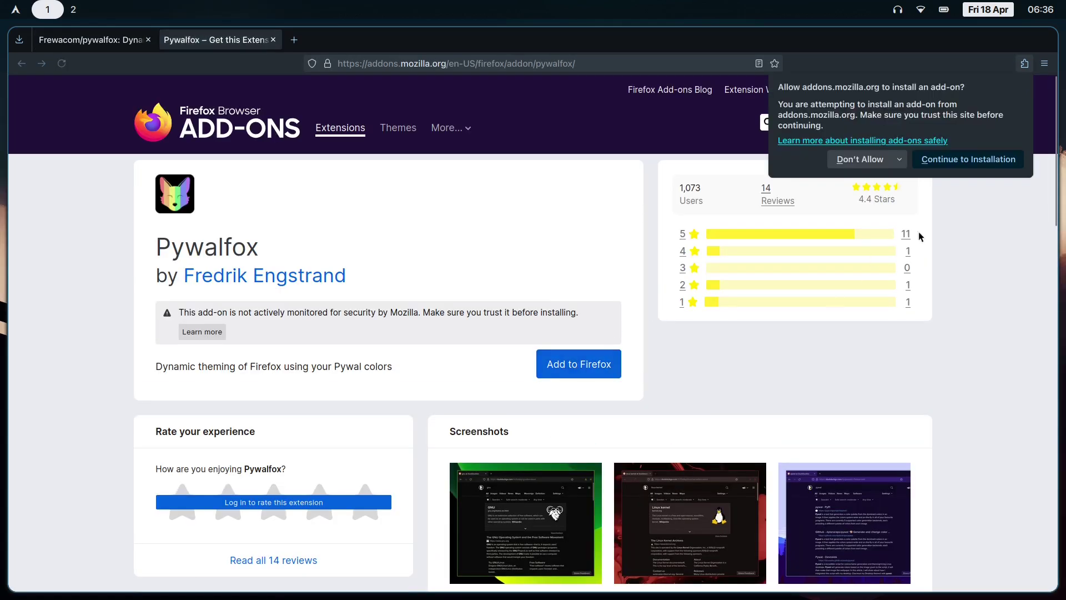
{"action": "left_click", "coordinate": [996, 162]}
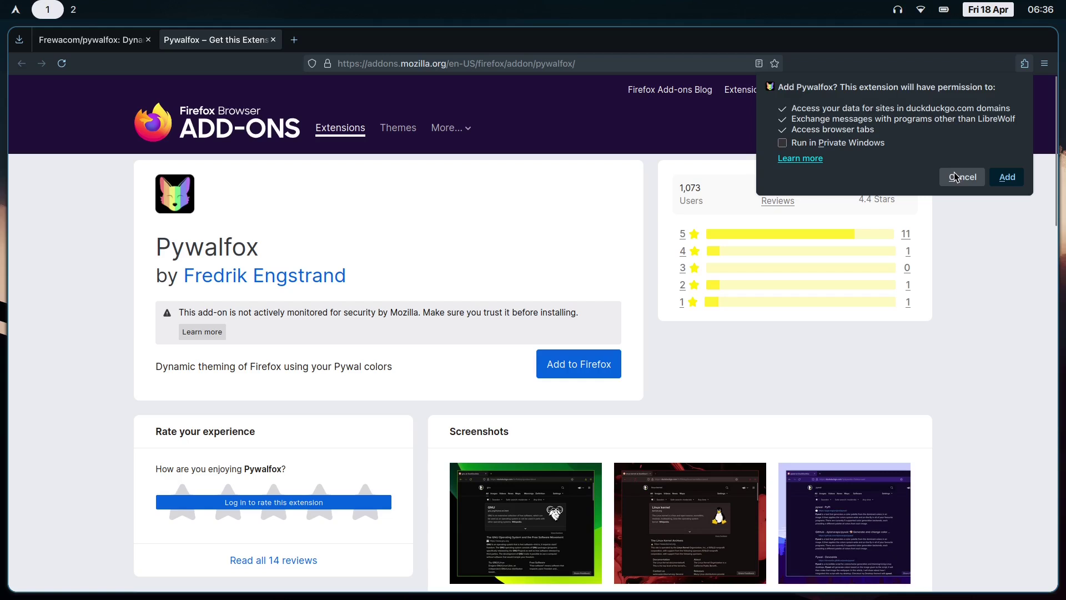
{"action": "left_click", "coordinate": [983, 176]}
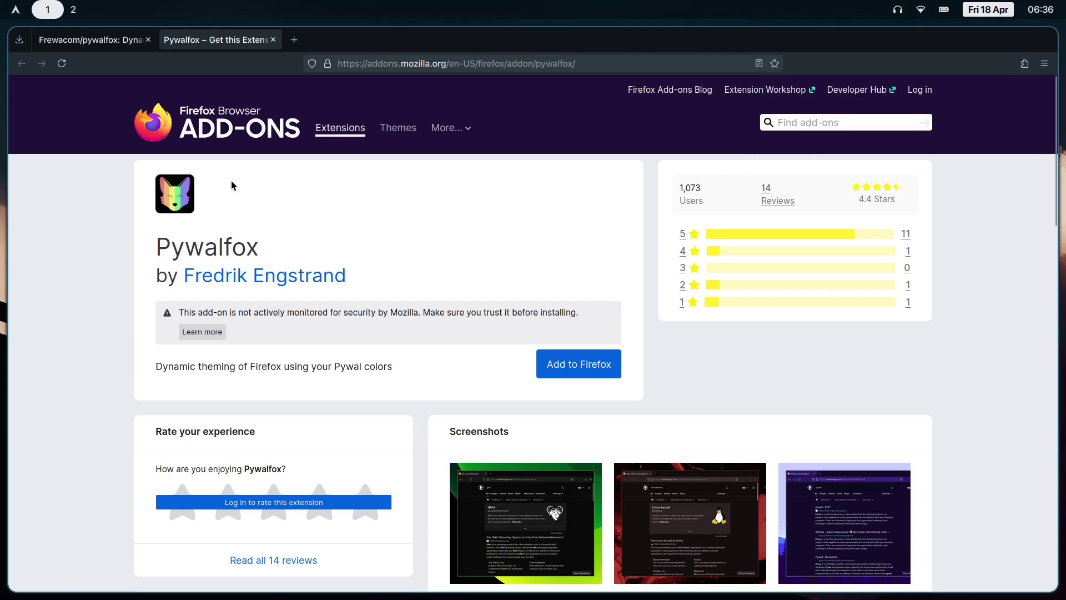
{"action": "key", "text": "ctrl+w"}
{"action": "left_click", "coordinate": [1025, 64]}
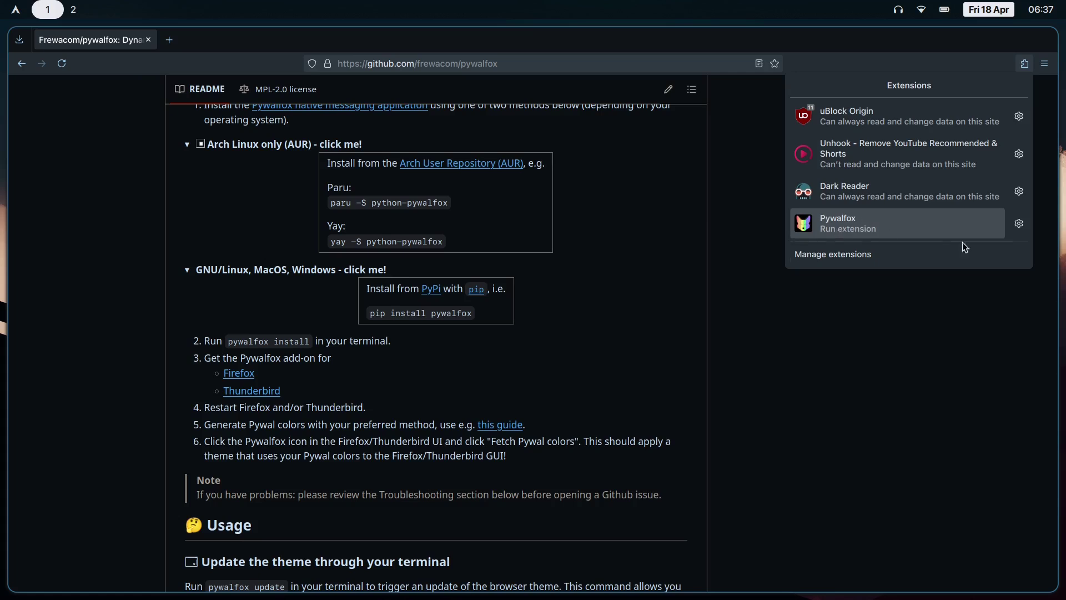
- Open the Pywalfox extension's settings page from the extensions list
{"action": "left_click", "coordinate": [1020, 227]}
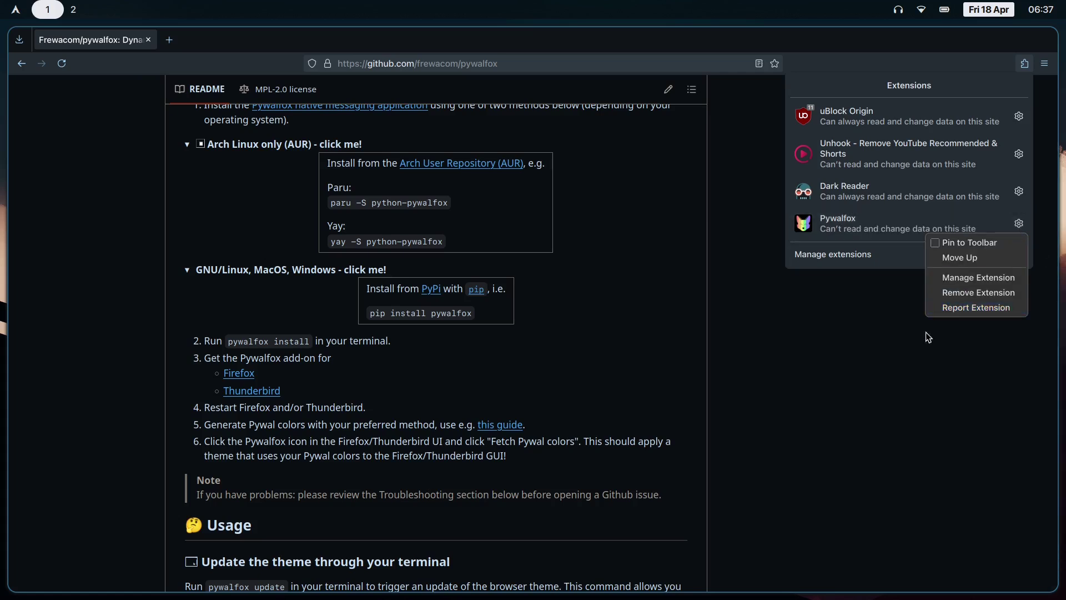
{"action": "key", "text": "Escape"}
{"action": "left_click", "coordinate": [856, 227]}
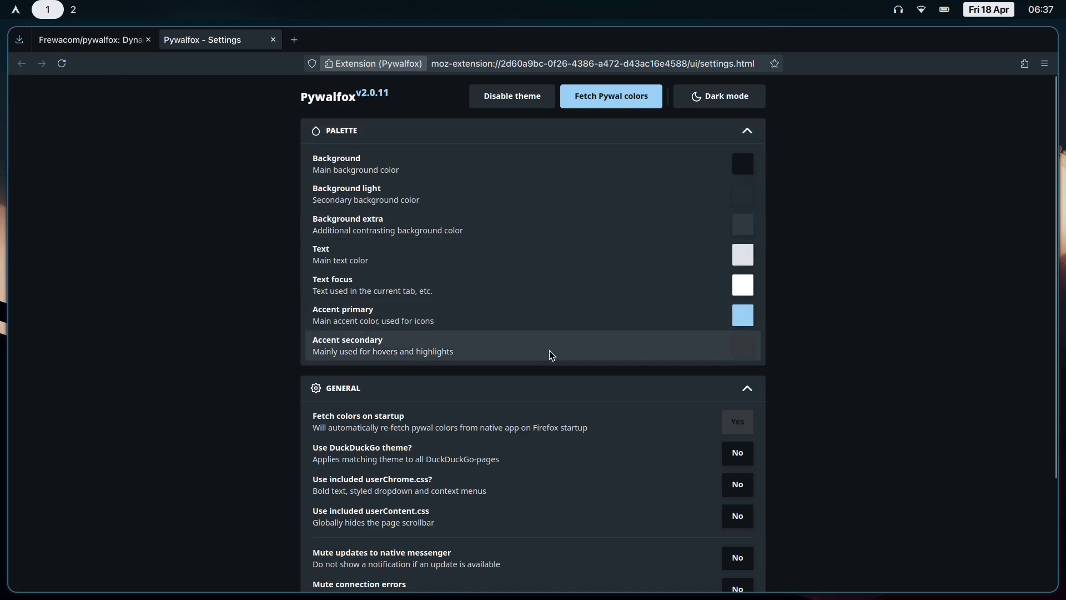
- Return to the pywalfox README tab and scroll down to its install steps
{"action": "key", "text": "ctrl+Tab"}
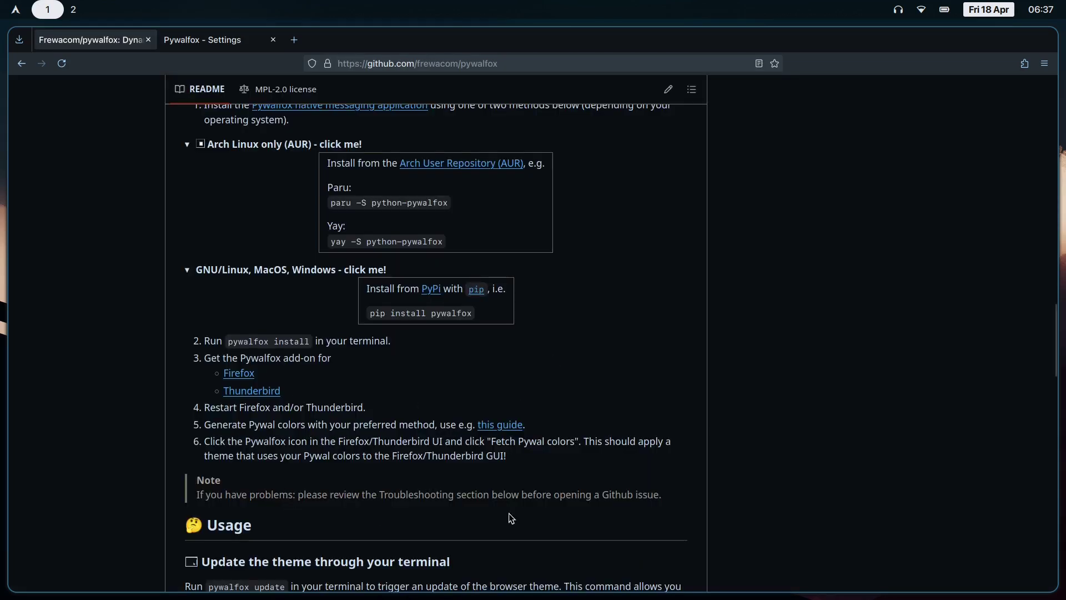
{"action": "scroll", "coordinate": [659, 314], "scroll_direction": "down", "scroll_amount": 2}
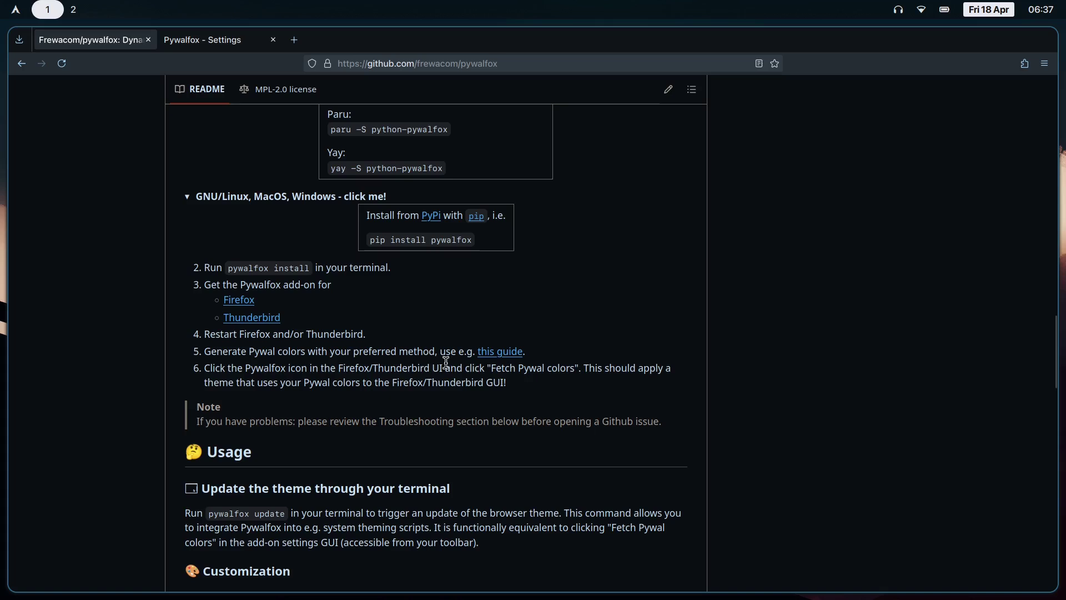
{"action": "scroll", "coordinate": [591, 351], "scroll_direction": "down", "scroll_amount": 6}
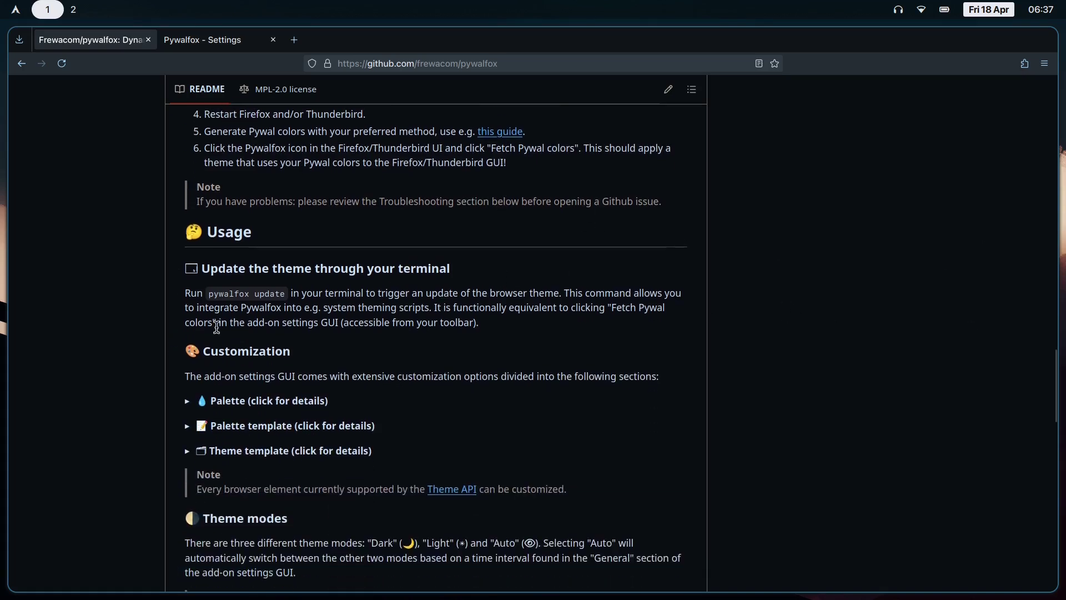
{"action": "key", "text": "ctrl+Tab"}
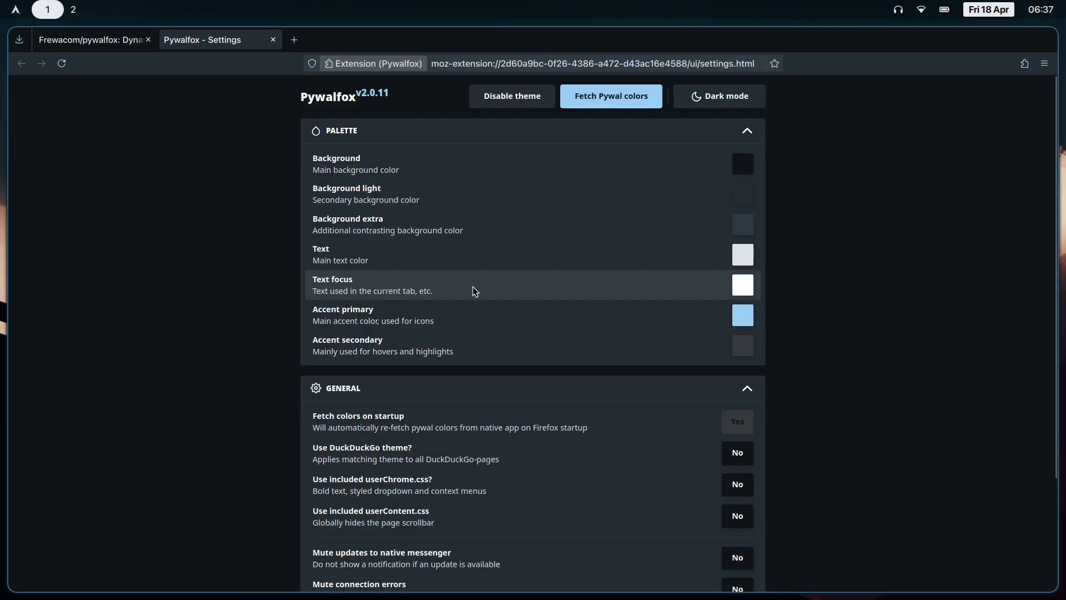
{"action": "key", "text": "ctrl+shift+Tab"}
{"action": "scroll", "coordinate": [641, 255], "scroll_direction": "up", "scroll_amount": 8}
{"action": "scroll", "coordinate": [658, 242], "scroll_direction": "down", "scroll_amount": 17}
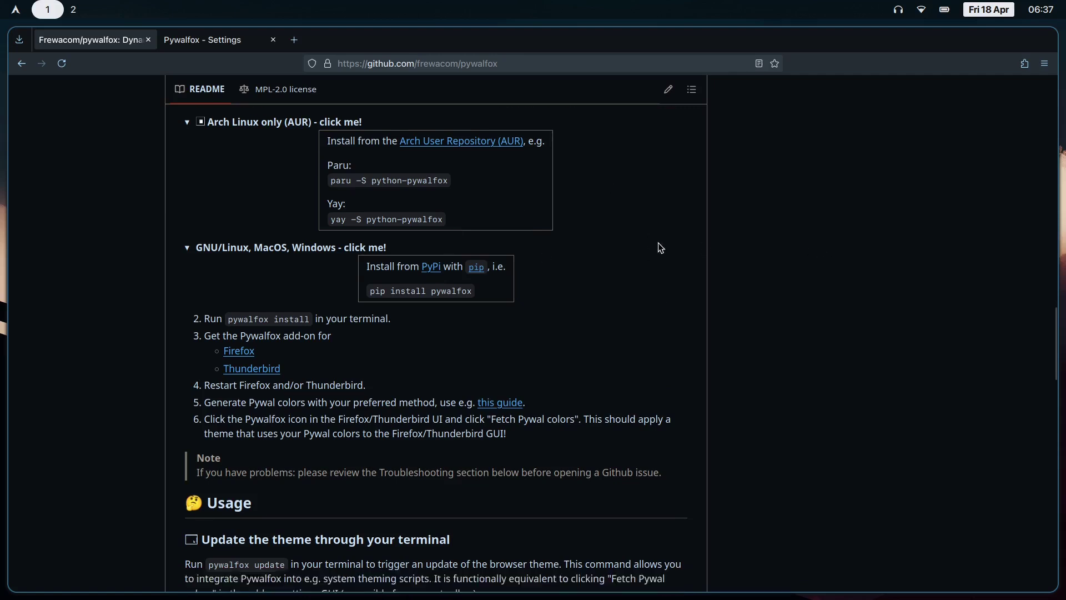
- Scroll to Troubleshooting and select the native-messaging-hosts folder path
{"action": "scroll", "coordinate": [324, 228], "scroll_direction": "down", "scroll_amount": 14}
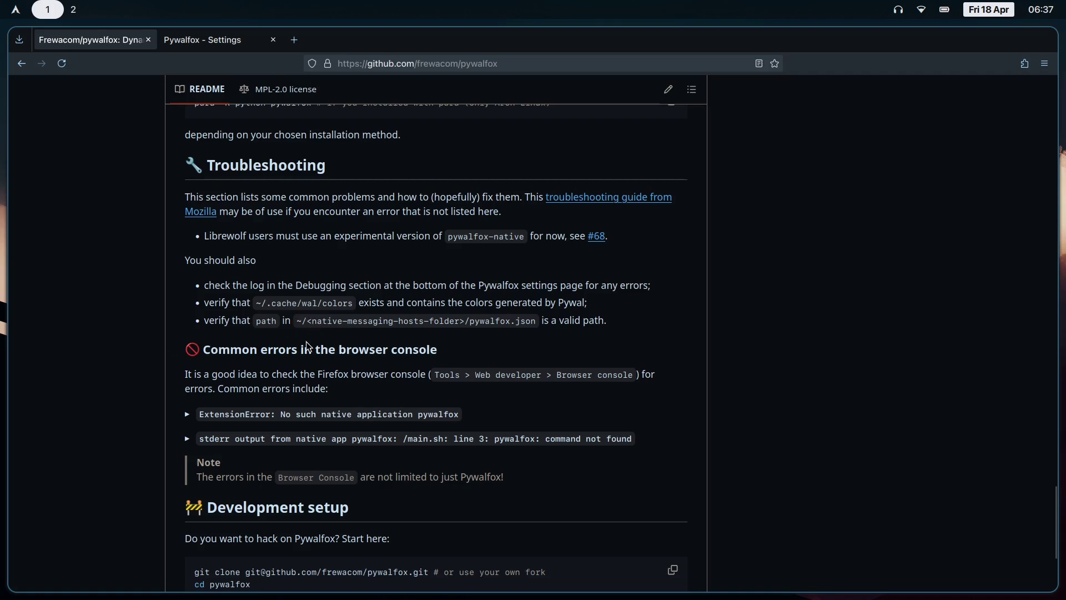
{"action": "left_click_drag", "start_coordinate": [309, 322], "coordinate": [470, 321]}
{"action": "left_click", "coordinate": [570, 313]}
- Scroll back up to the Theme modes and userChrome.css theming sections
{"action": "scroll", "coordinate": [742, 330], "scroll_direction": "down", "scroll_amount": 2}
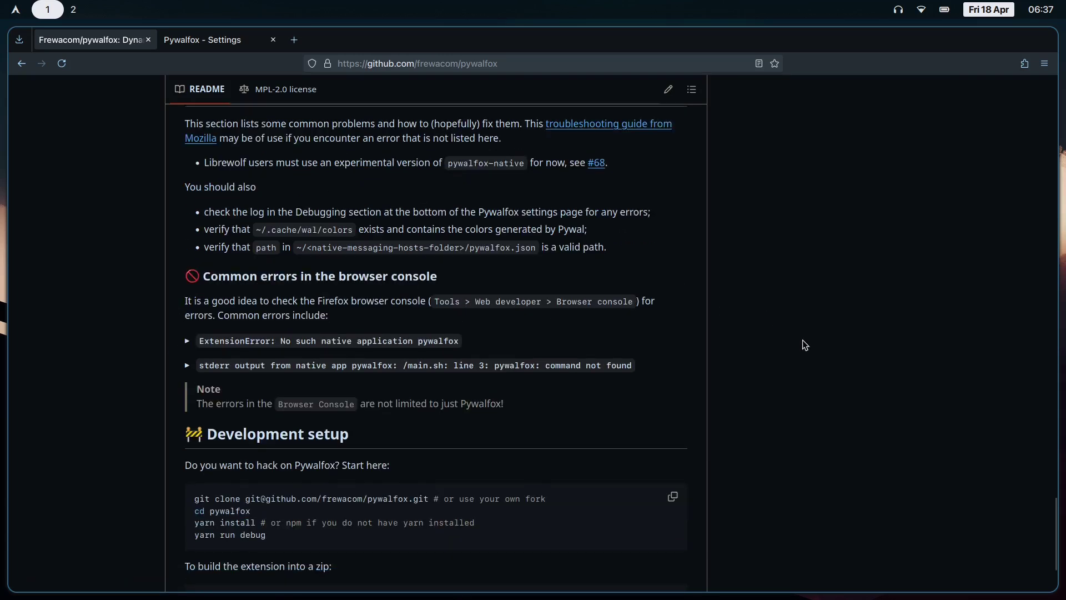
{"action": "scroll", "coordinate": [799, 276], "scroll_direction": "up", "scroll_amount": 2}
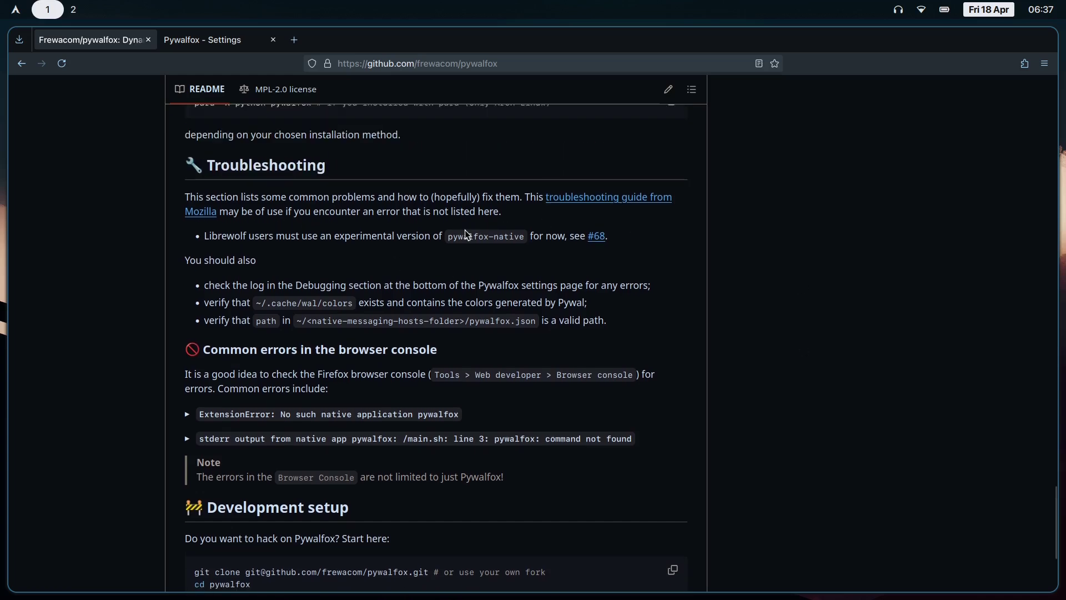
{"action": "scroll", "coordinate": [655, 236], "scroll_direction": "up", "scroll_amount": 10}
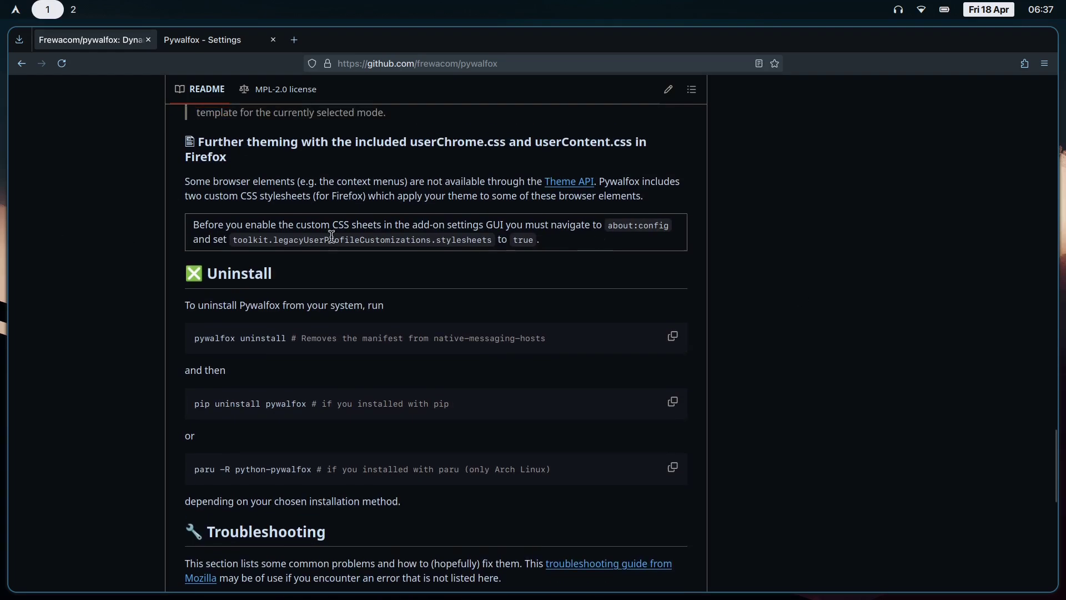
{"action": "scroll", "coordinate": [372, 361], "scroll_direction": "up", "scroll_amount": 2}
{"action": "scroll", "coordinate": [375, 360], "scroll_direction": "up", "scroll_amount": 2}
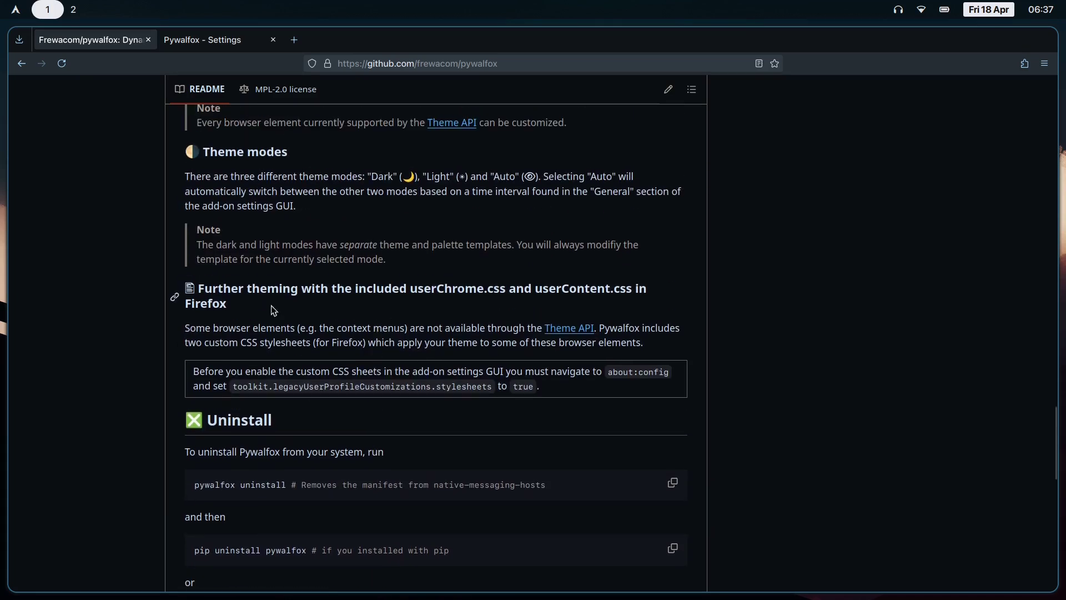
{"action": "key", "text": "super+2"}
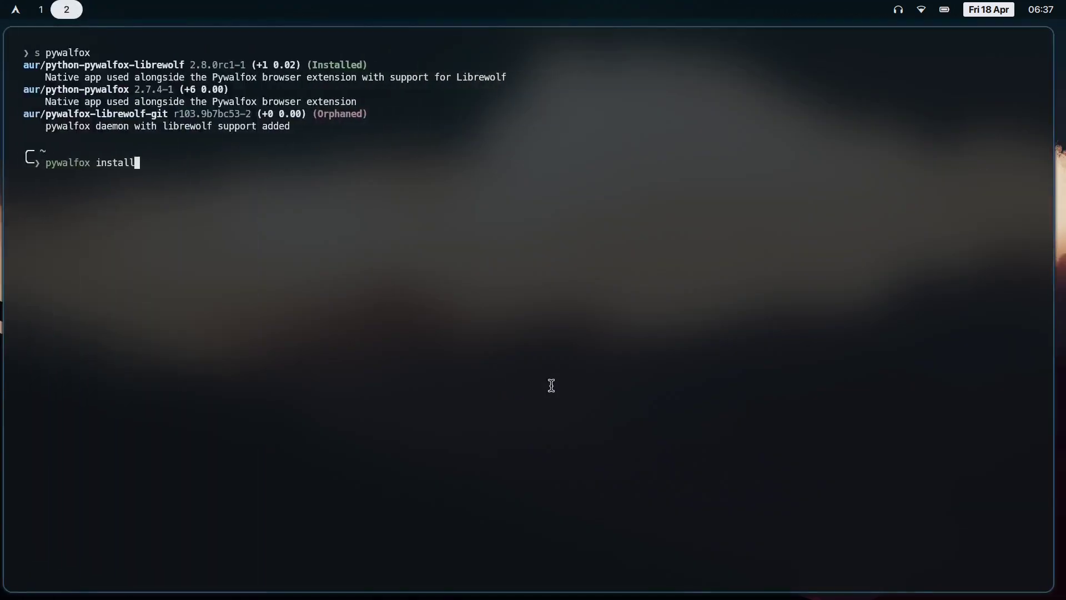
{"action": "key", "text": "super+1"}
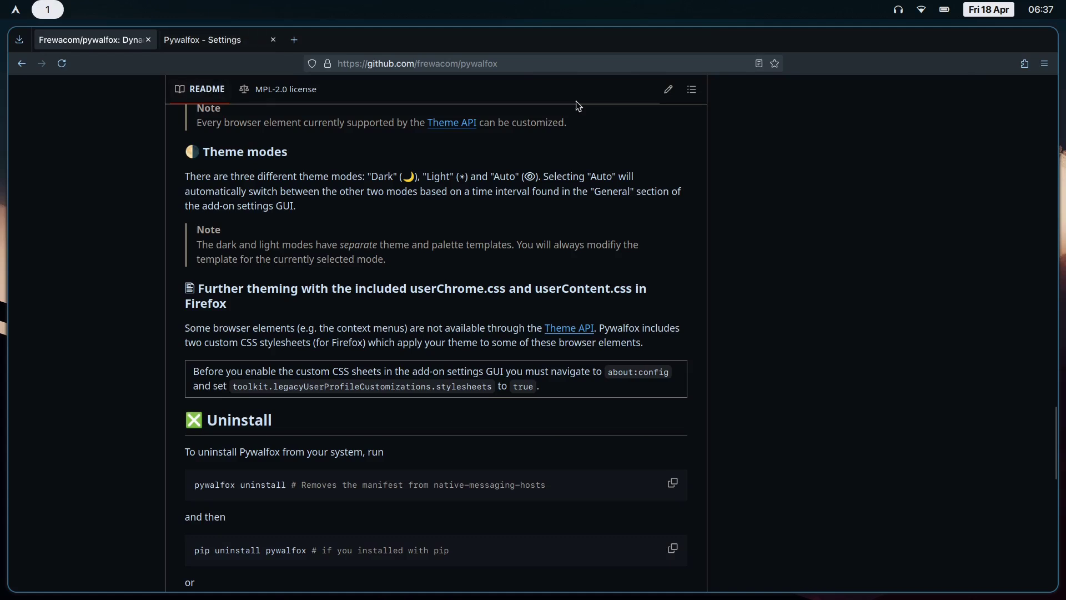
- Open Pywalfox settings from the Extensions menu and fetch the Pywal colors
{"action": "left_click", "coordinate": [1024, 63]}
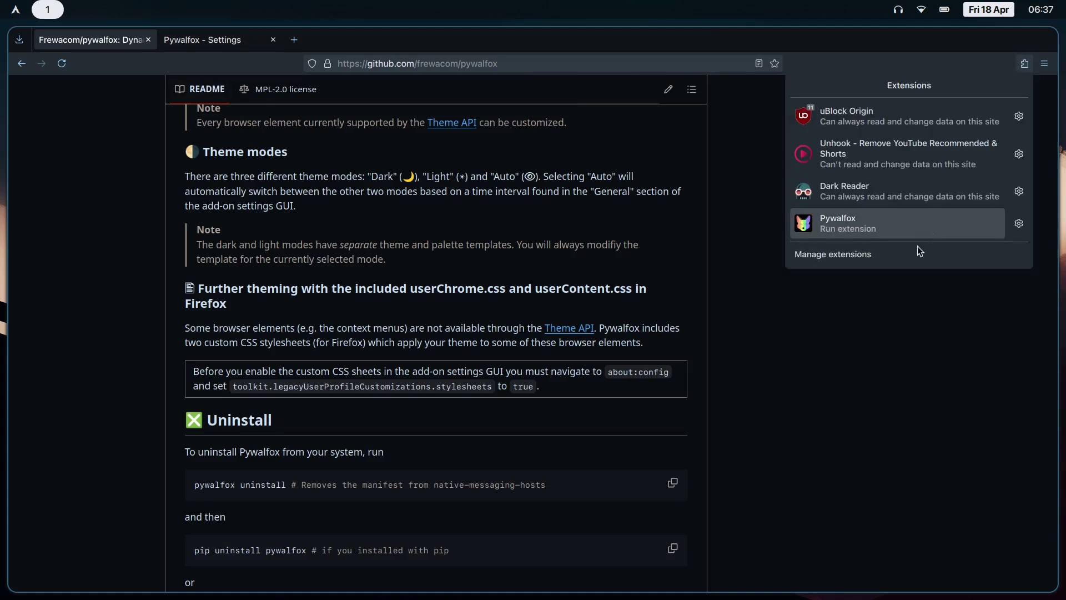
{"action": "left_click", "coordinate": [226, 40]}
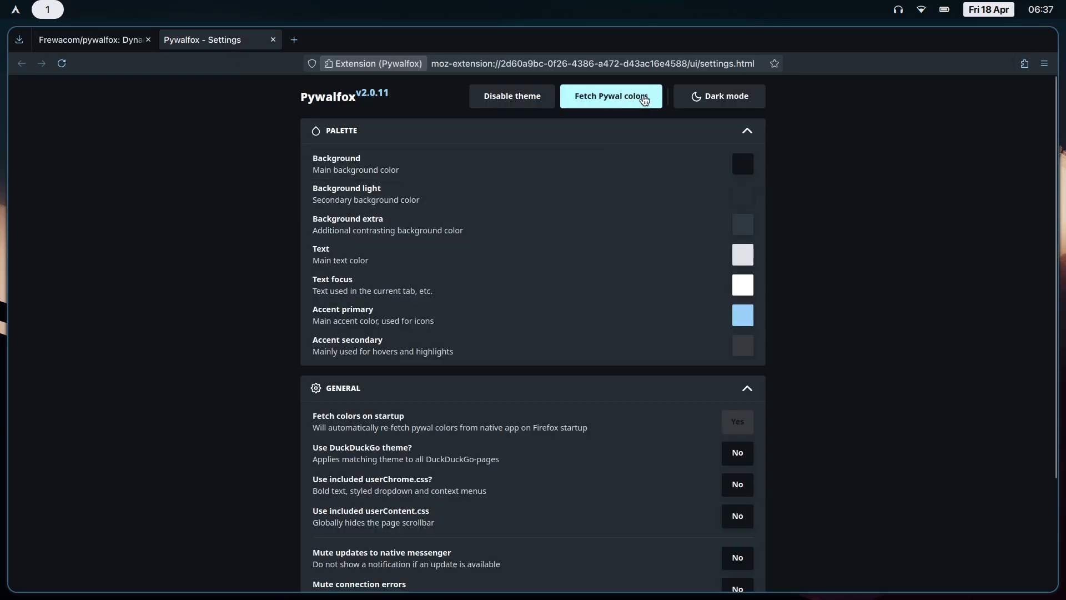
{"action": "left_click", "coordinate": [602, 100]}
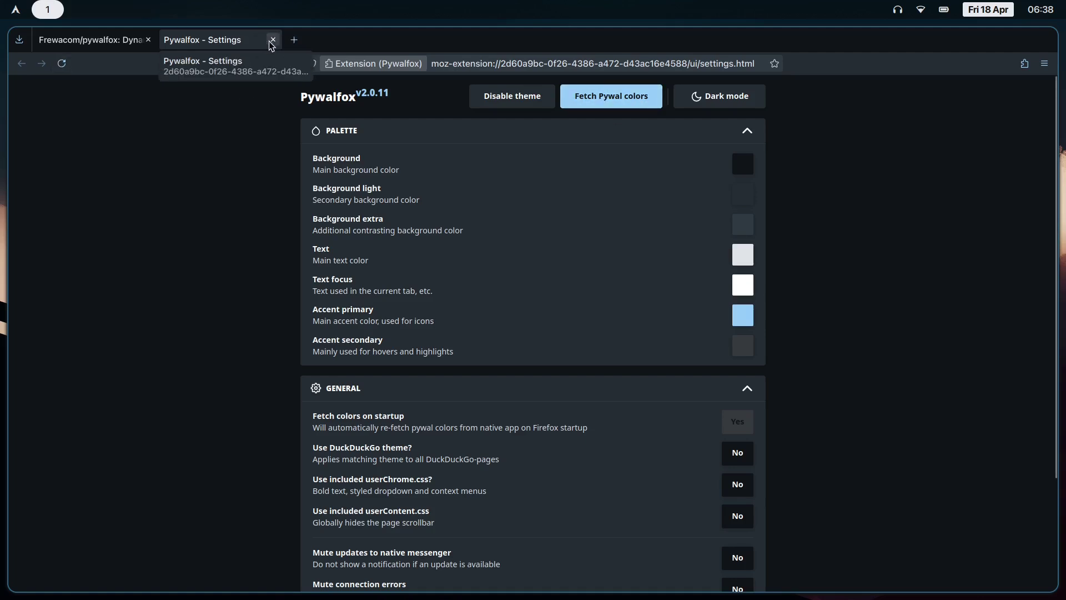
- Close the Pywalfox settings tab and enter github.com/iniox/matugen-themes in a new tab
{"action": "left_click", "coordinate": [272, 39]}
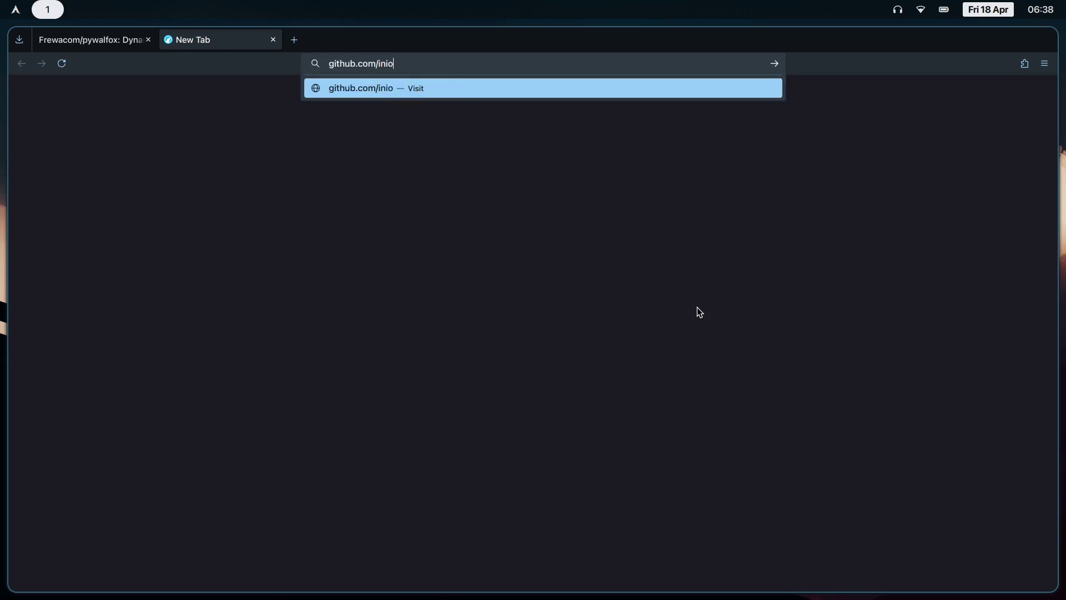
{"action": "type", "text": "x/matugen-themes/tree/main/templates"}
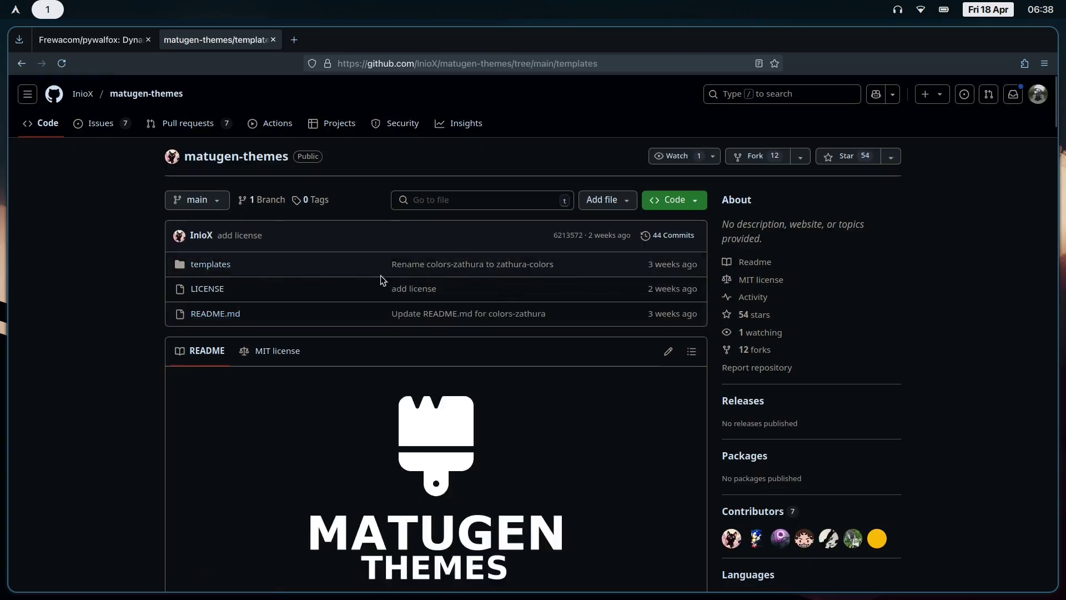
- Open templates/pywalfox-colors.json in matugen-themes and select all its JSON
{"action": "scroll", "coordinate": [197, 387], "scroll_direction": "down", "scroll_amount": 1}
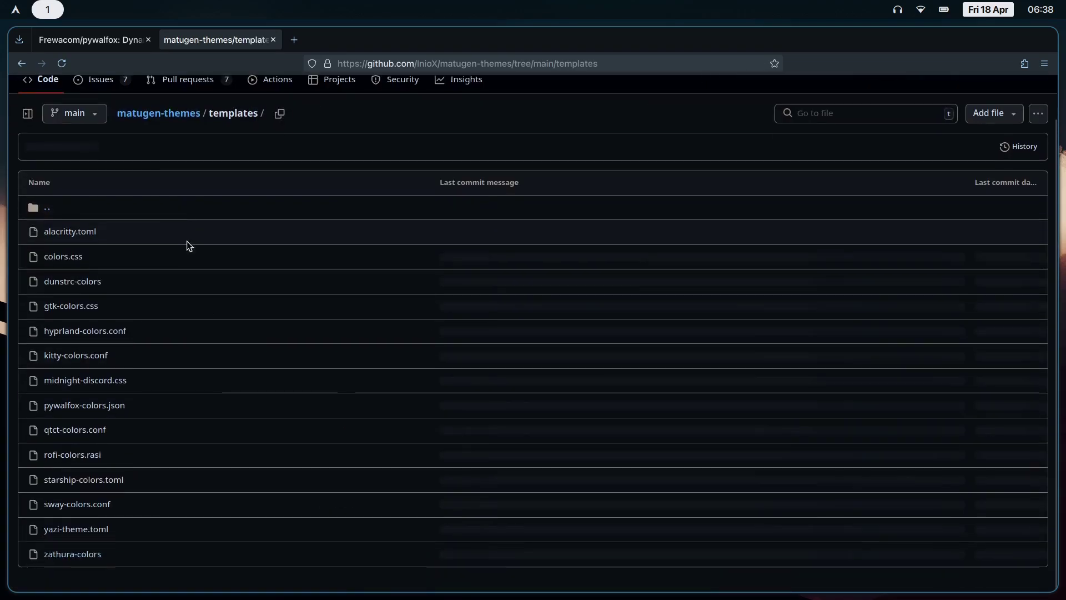
{"action": "left_click", "coordinate": [115, 411]}
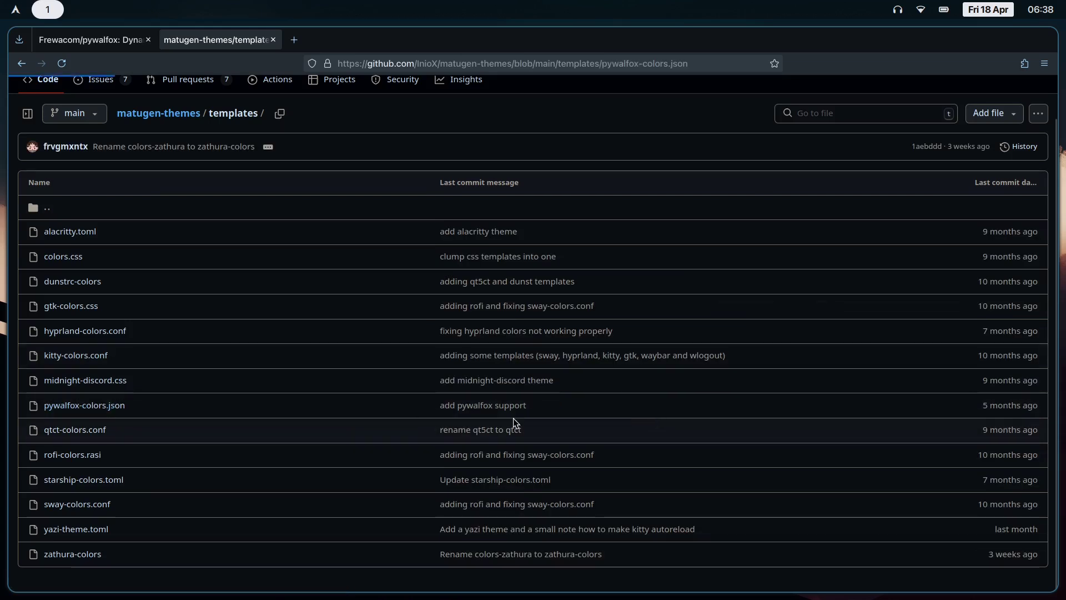
{"action": "left_click_drag", "start_coordinate": [144, 491], "coordinate": [36, 224]}
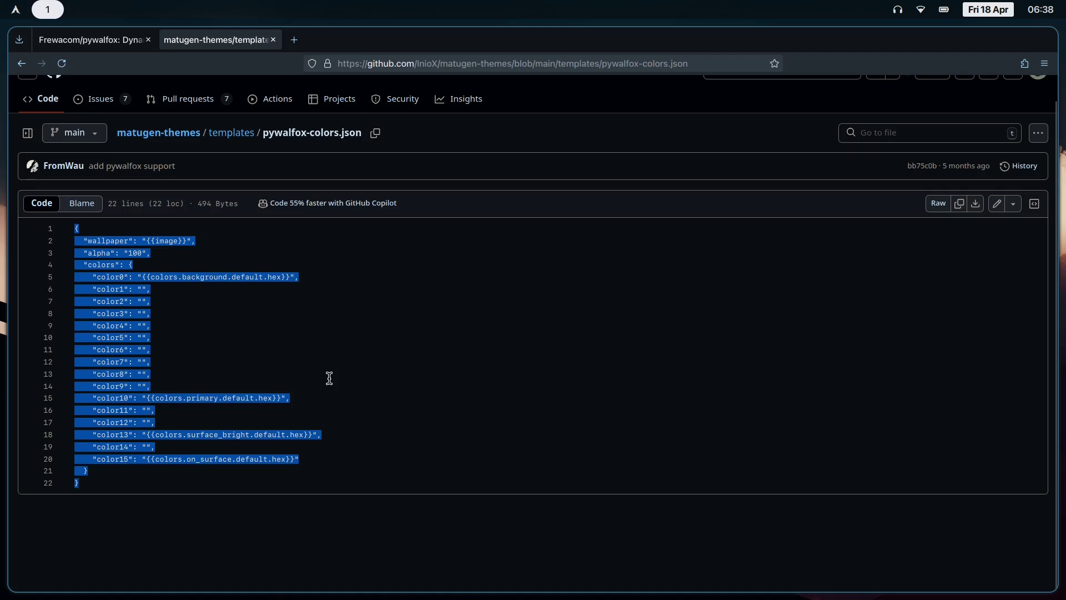
- Open .config/matugen/templates/pywalfox-colors.json in Neovim from a new terminal on workspace 2
{"action": "key", "text": "super+2"}
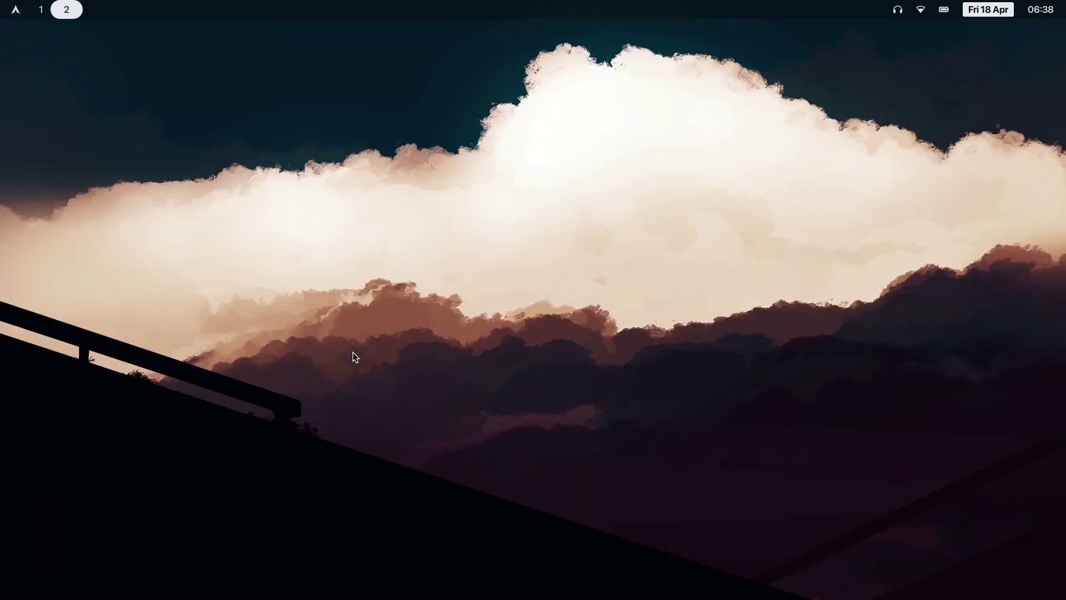
{"action": "key", "text": "super+Return"}
{"action": "type", "text": "nvim .config/matug"}
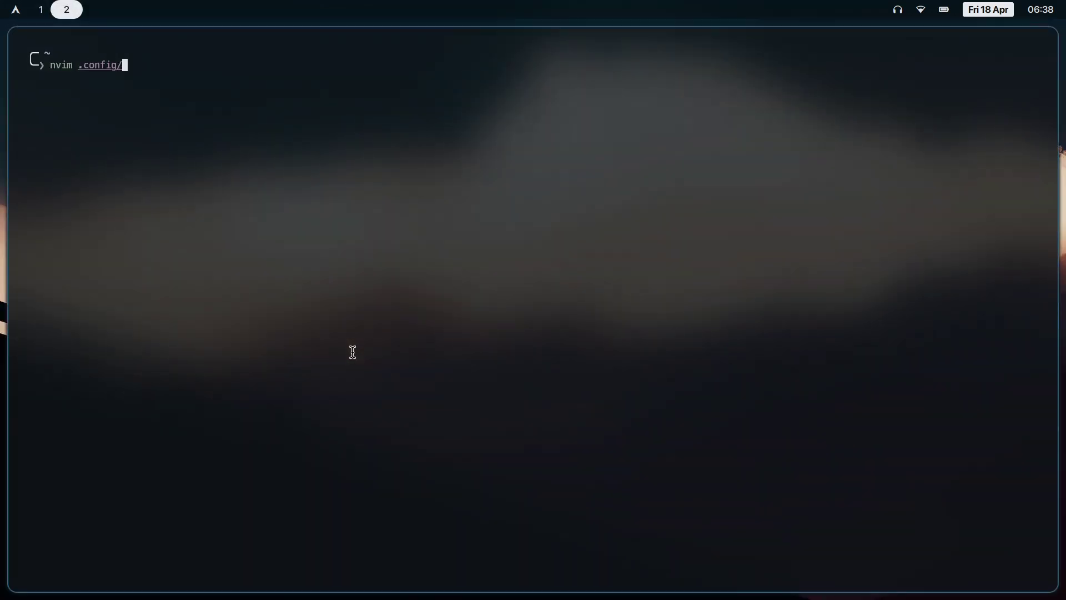
{"action": "key", "text": "Tab"}
{"action": "type", "text": "tempe"}
{"action": "key", "text": "BackSpace"}
{"action": "key", "text": "BackSpace"}
{"action": "type", "text": "pl"}
{"action": "key", "text": "Tab"}
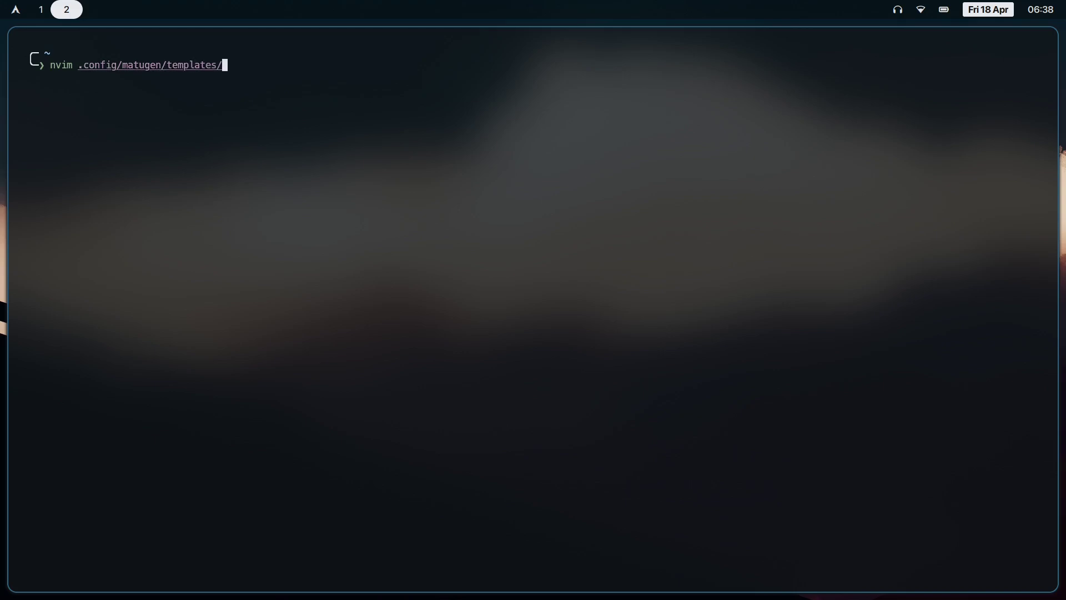
{"action": "type", "text": "pywalfox-"}
{"action": "key", "text": "Tab"}
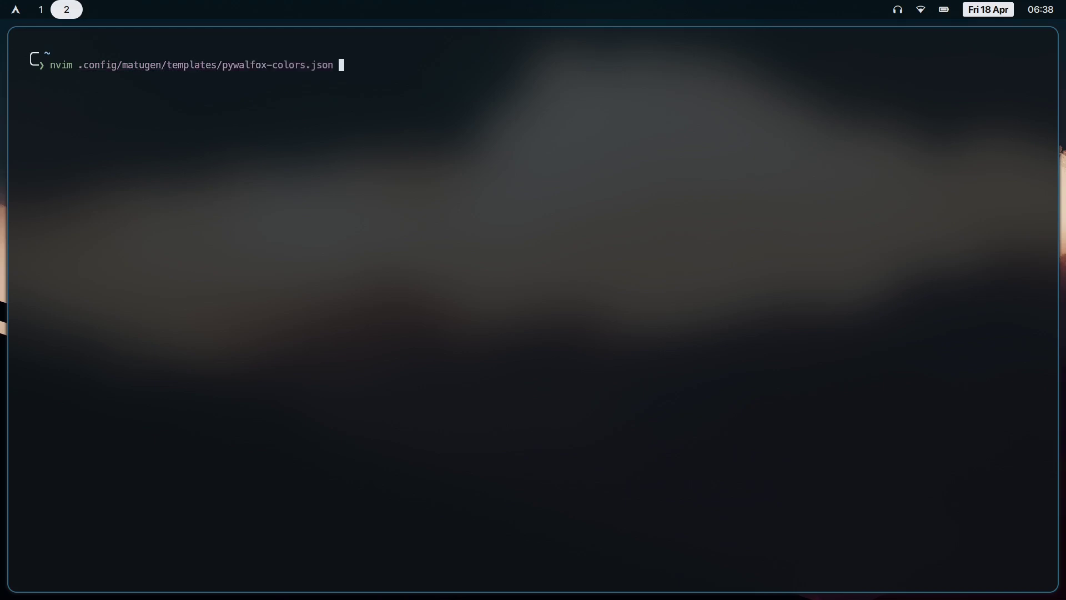
{"action": "key", "text": "Return"}
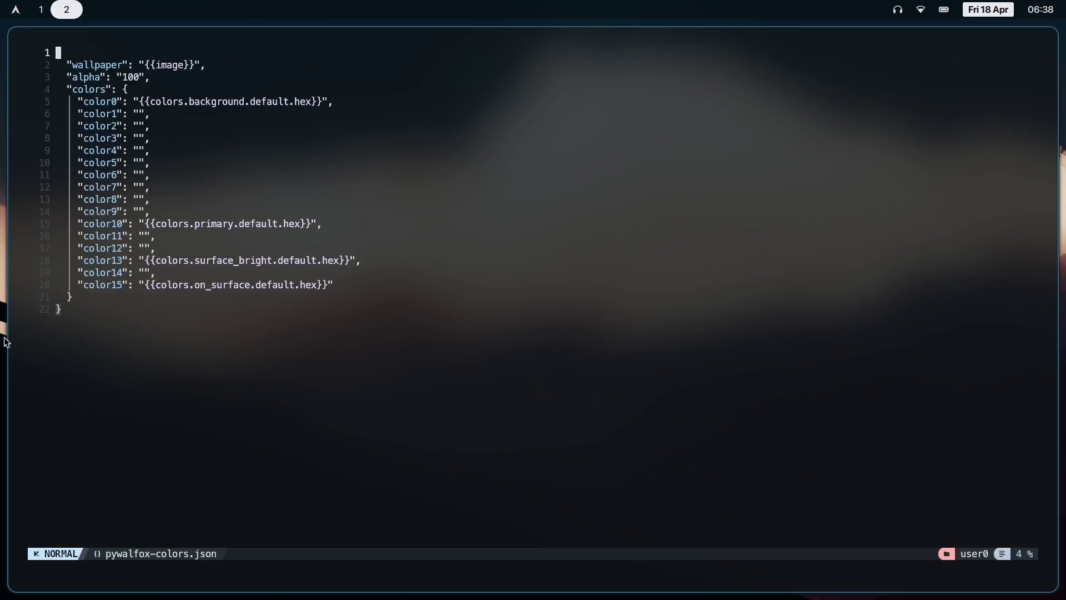
- Paste the JSON at the end, undo the paste, and save with :wq
{"action": "key", "text": "shift+g"}
{"action": "key", "text": "p"}
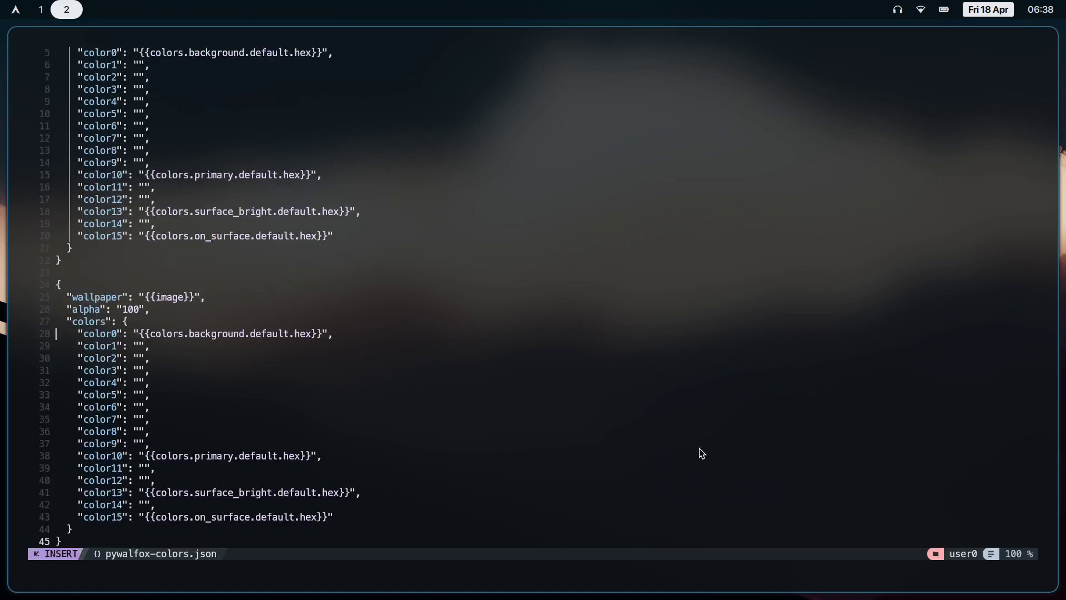
{"action": "key", "text": "u"}
{"action": "key", "text": "u"}
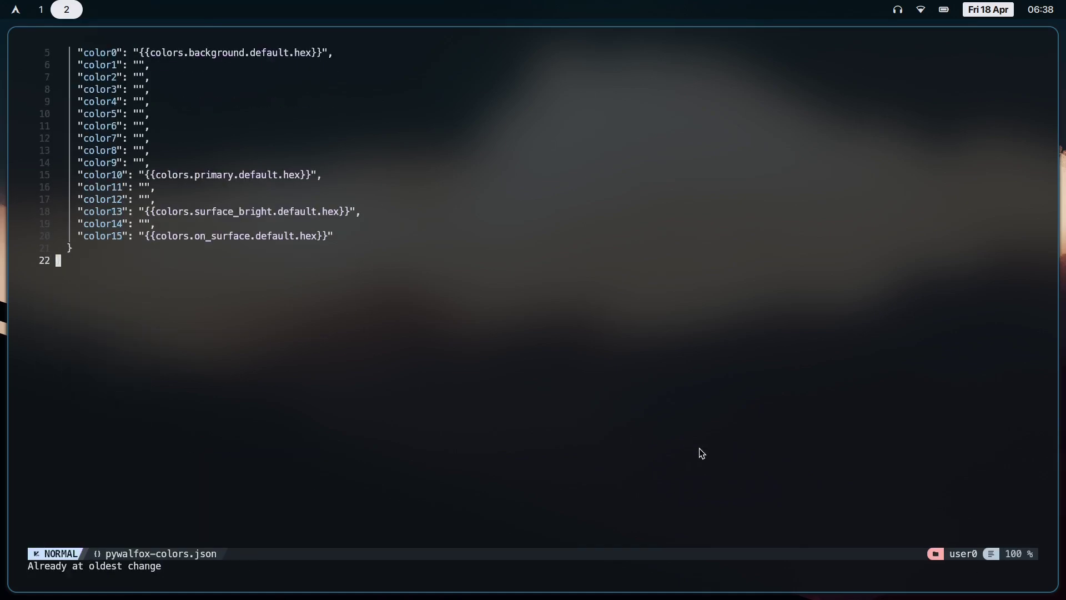
{"action": "type", "text": "k:wq"}
{"action": "key", "text": "Return"}
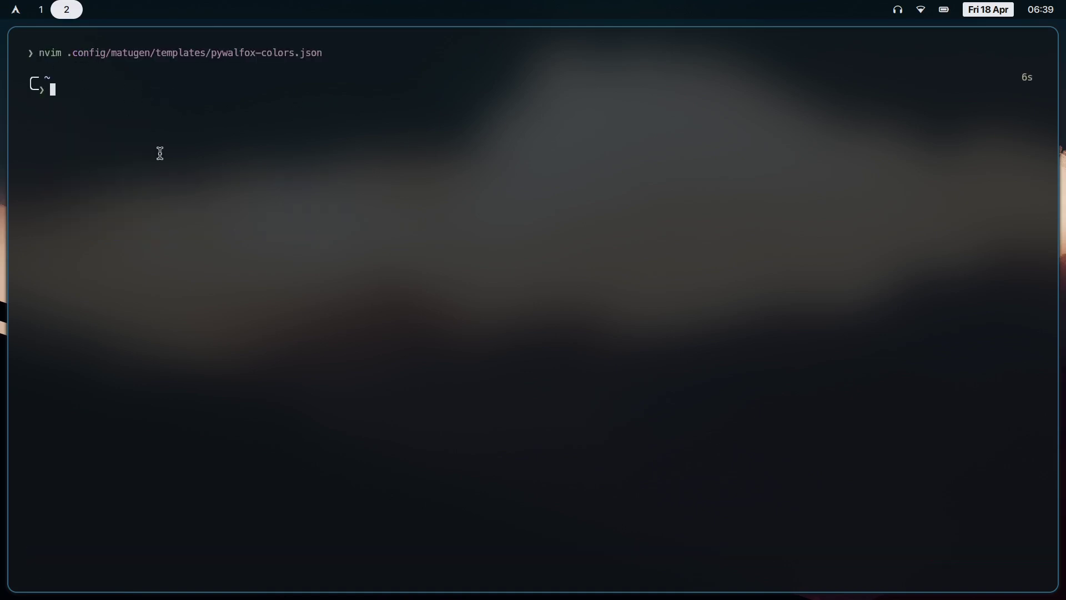
{"action": "type", "text": "nvim .config/matugen/"}
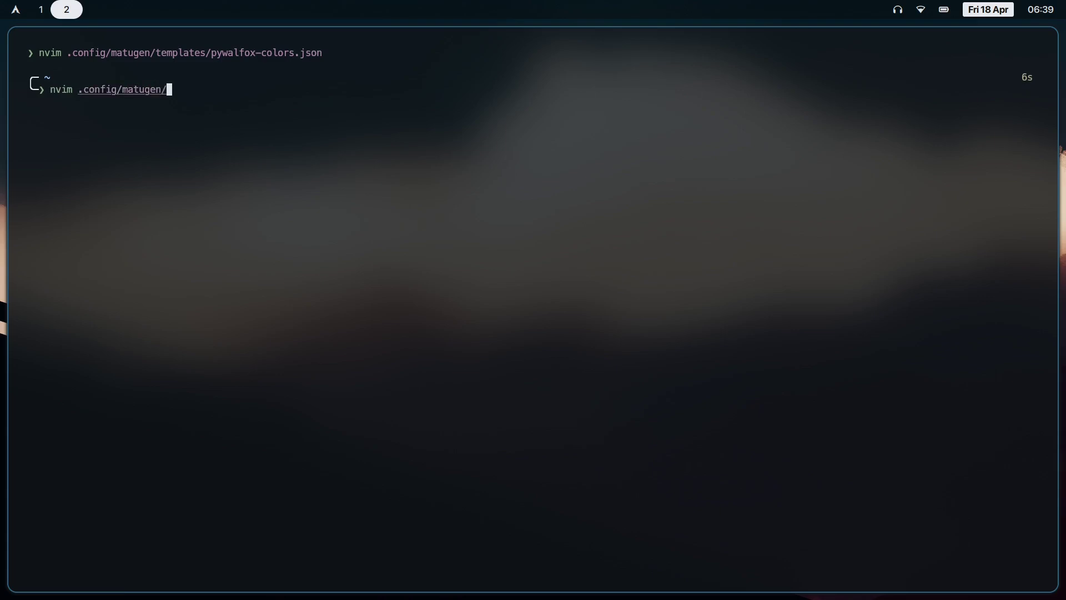
{"action": "type", "text": "tem"}
{"action": "key", "text": "BackSpace"}
{"action": "key", "text": "BackSpace"}
{"action": "key", "text": "BackSpace"}
{"action": "key", "text": "BackSpace"}
{"action": "type", "text": "/config.toml"}
{"action": "key", "text": "Return"}
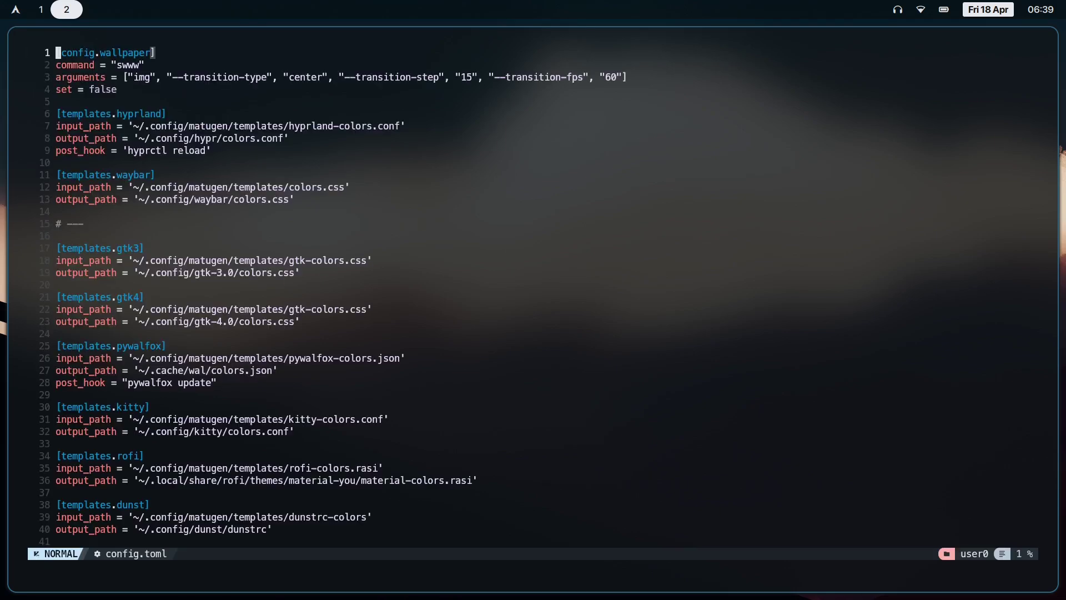
{"action": "scroll", "coordinate": [231, 192], "scroll_direction": "down", "scroll_amount": 1}
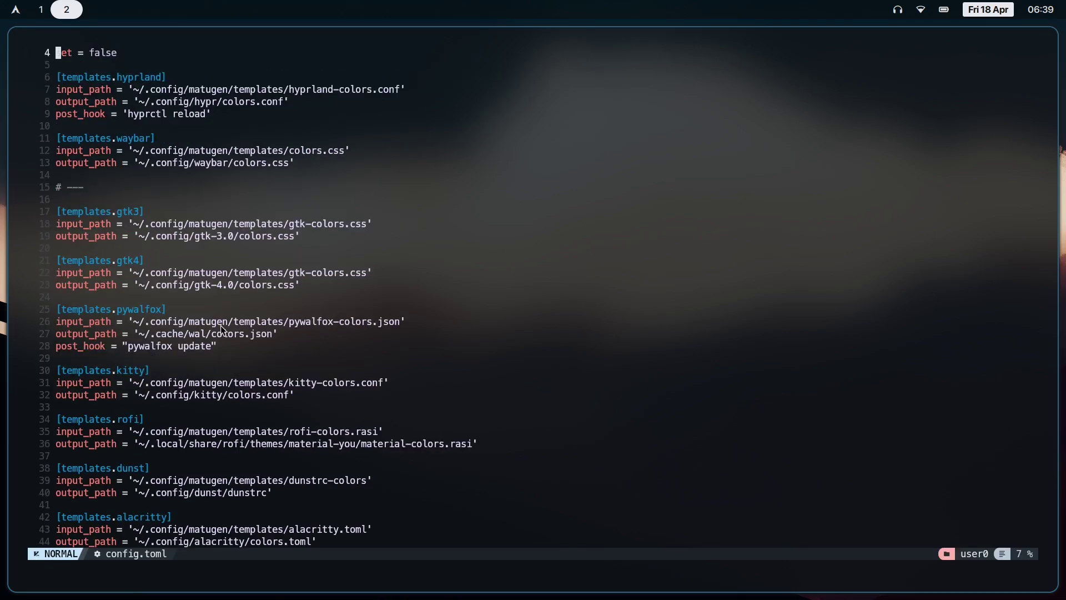
{"action": "left_click", "coordinate": [260, 349]}
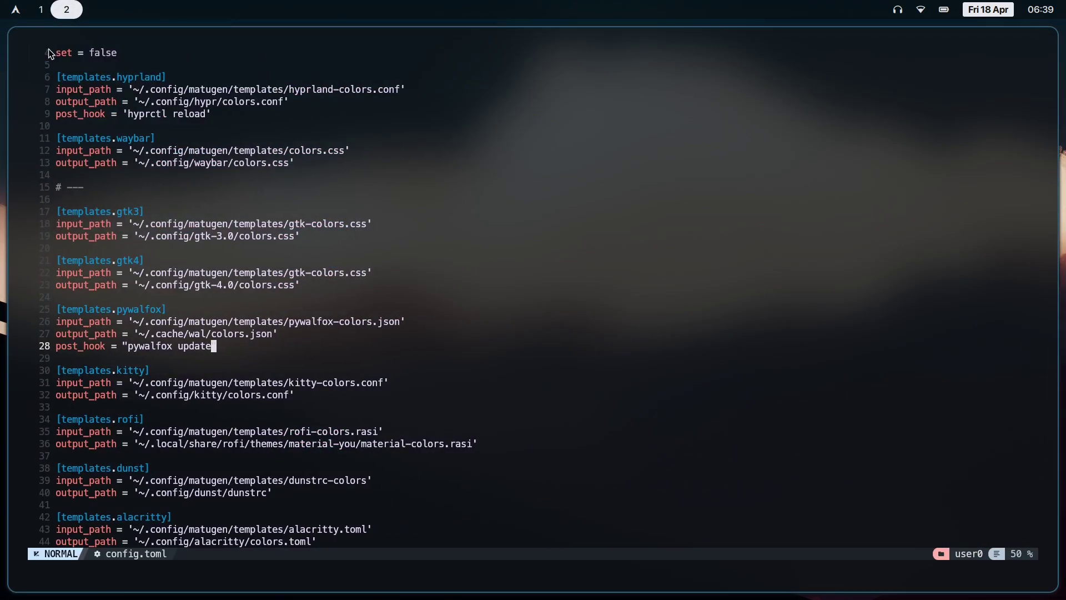
{"action": "key", "text": "super+1"}
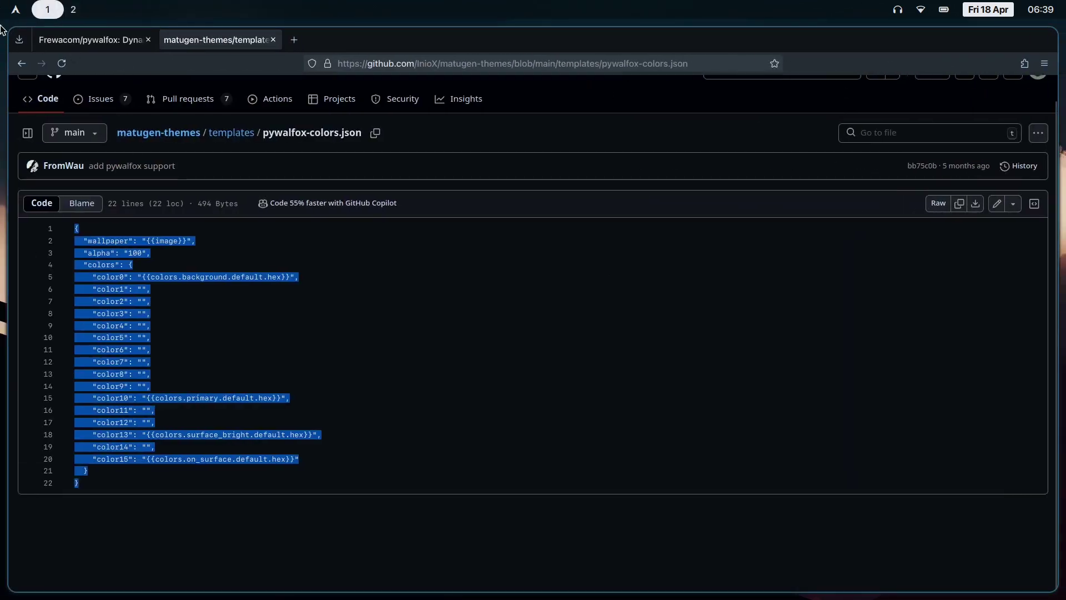
{"action": "key", "text": "super+2"}
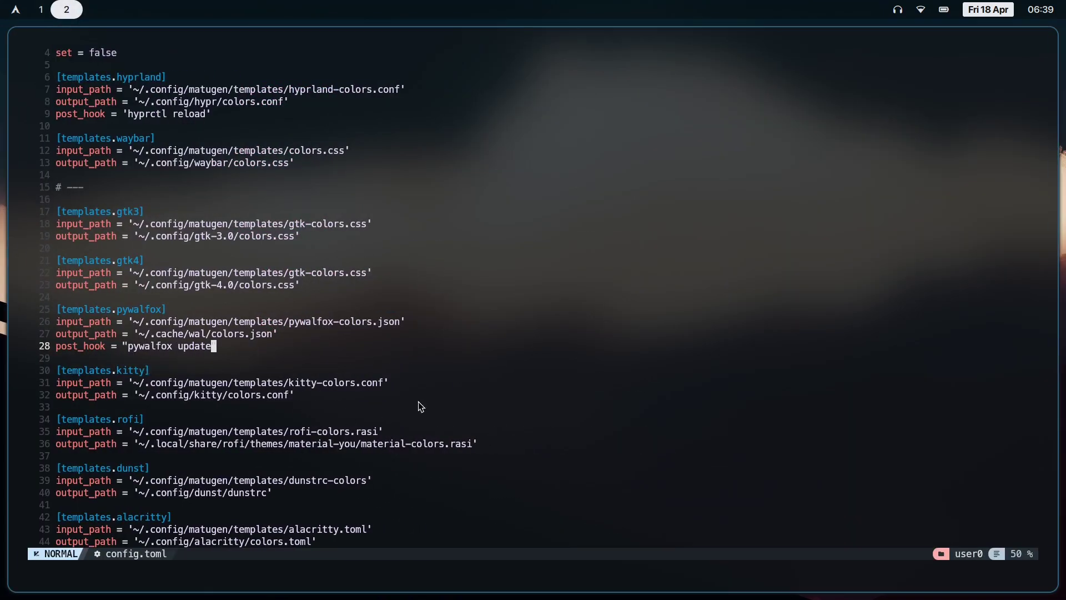
{"action": "key", "text": "super+1"}
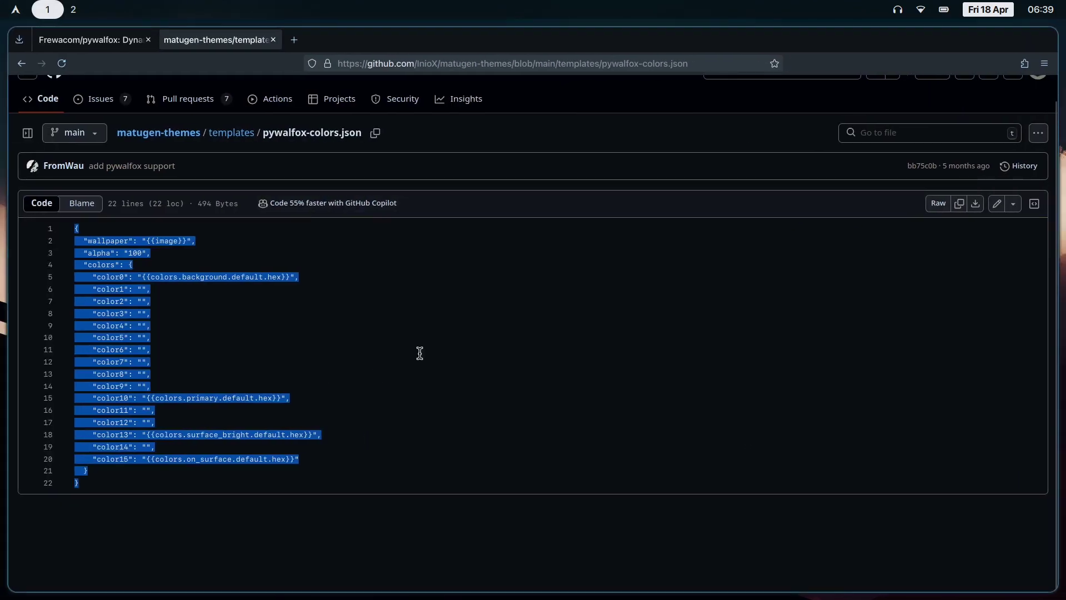
{"action": "key", "text": "super+2"}
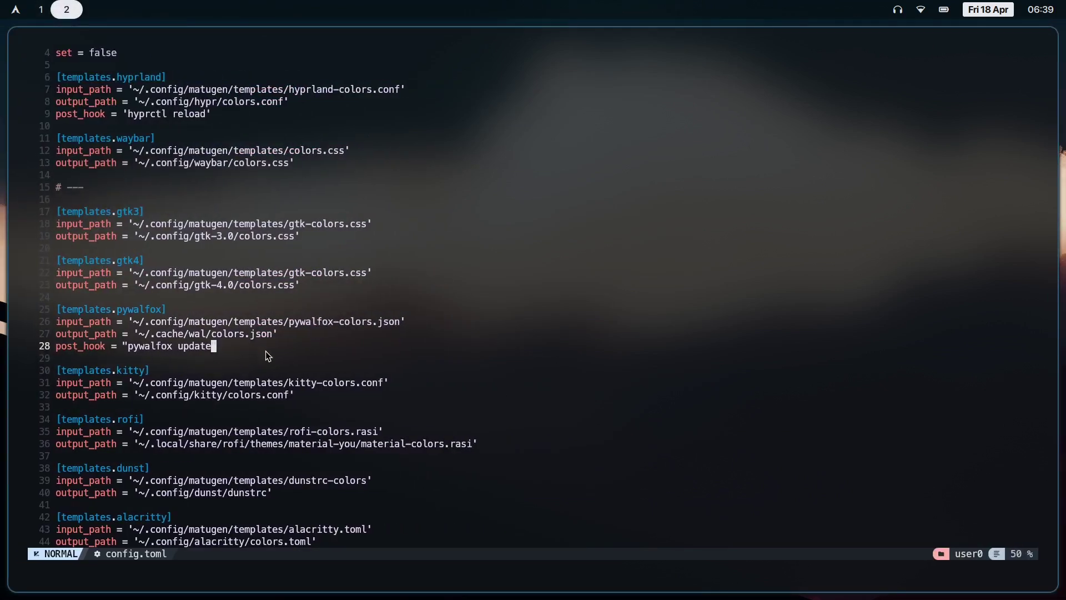
{"action": "type", "text": "j:wq"}
{"action": "key", "text": "Return"}
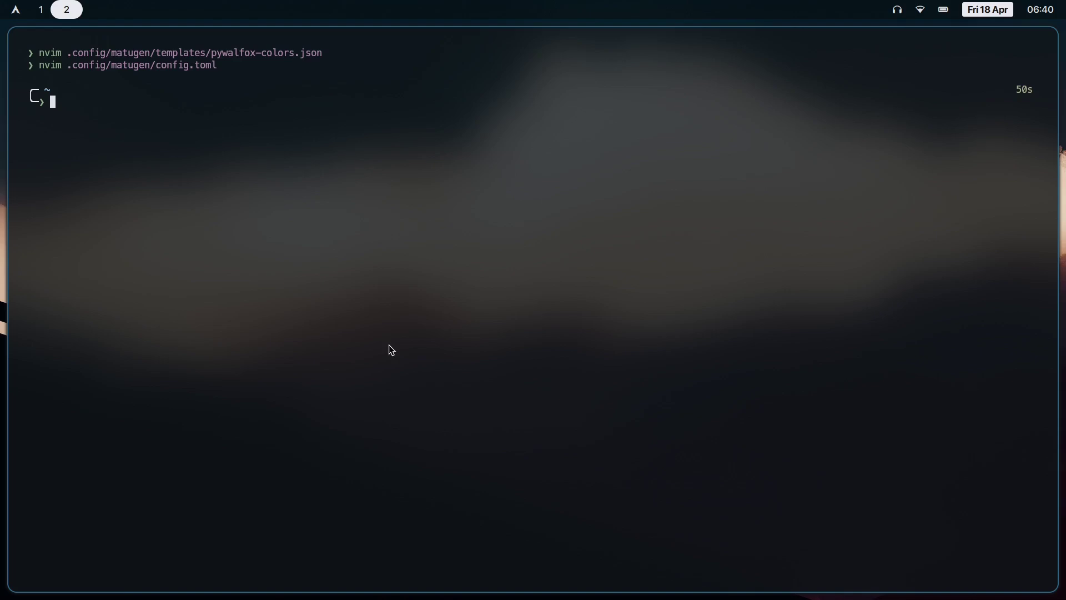
- Open .local/bin/walset-backend in Neovim and scroll to the commented pywalfox update line
{"action": "type", "text": "nvim"}
{"action": "key", "text": "Home"}
{"action": "key", "text": "End"}
{"action": "type", "text": ".local/bin/"}
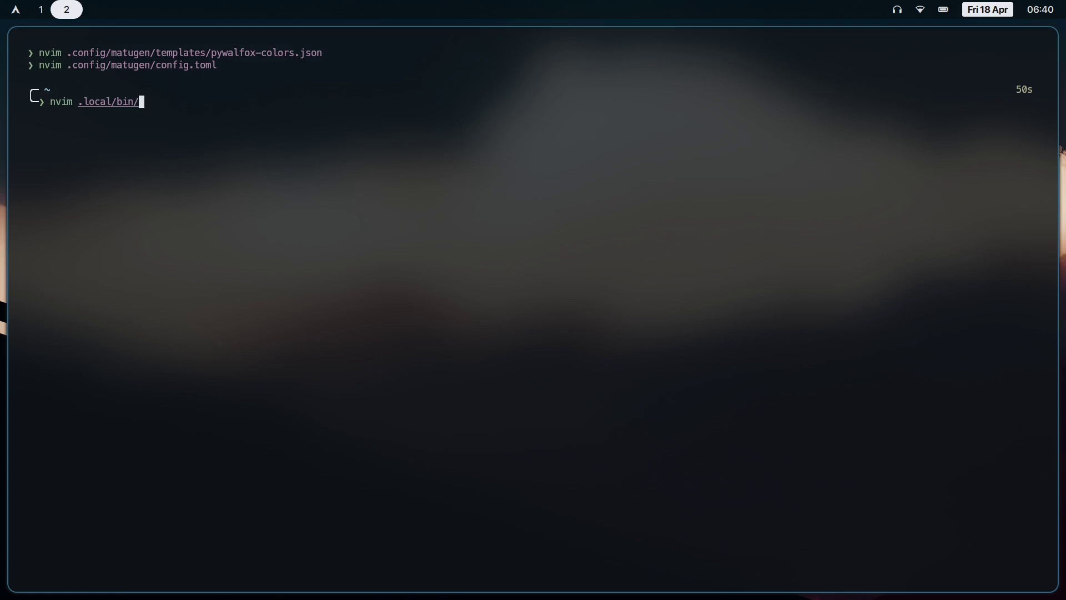
{"action": "type", "text": "walset-bac"}
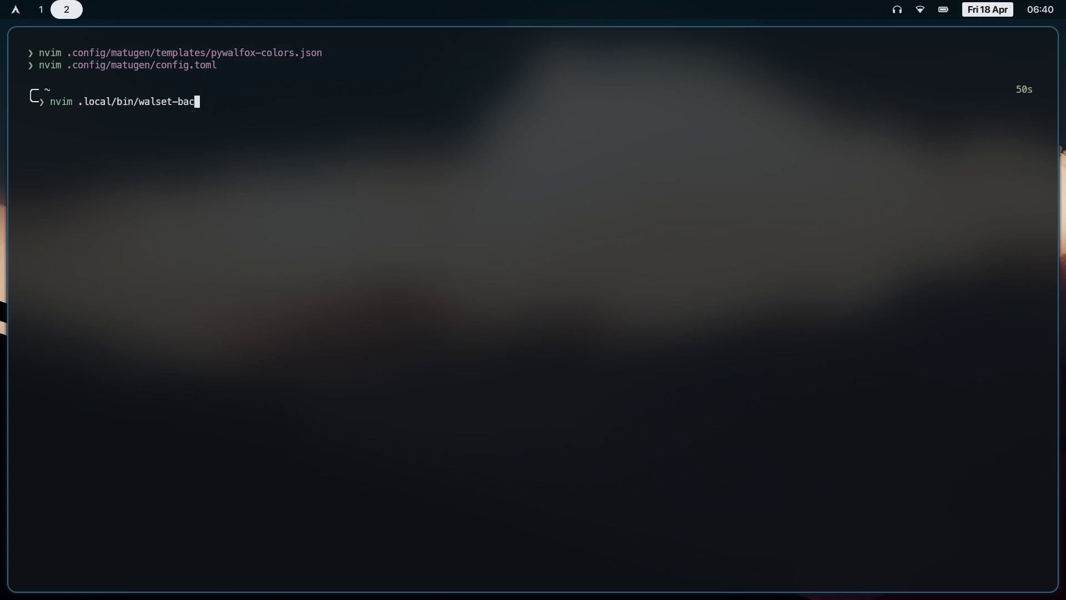
{"action": "type", "text": "kend"}
{"action": "key", "text": "Return"}
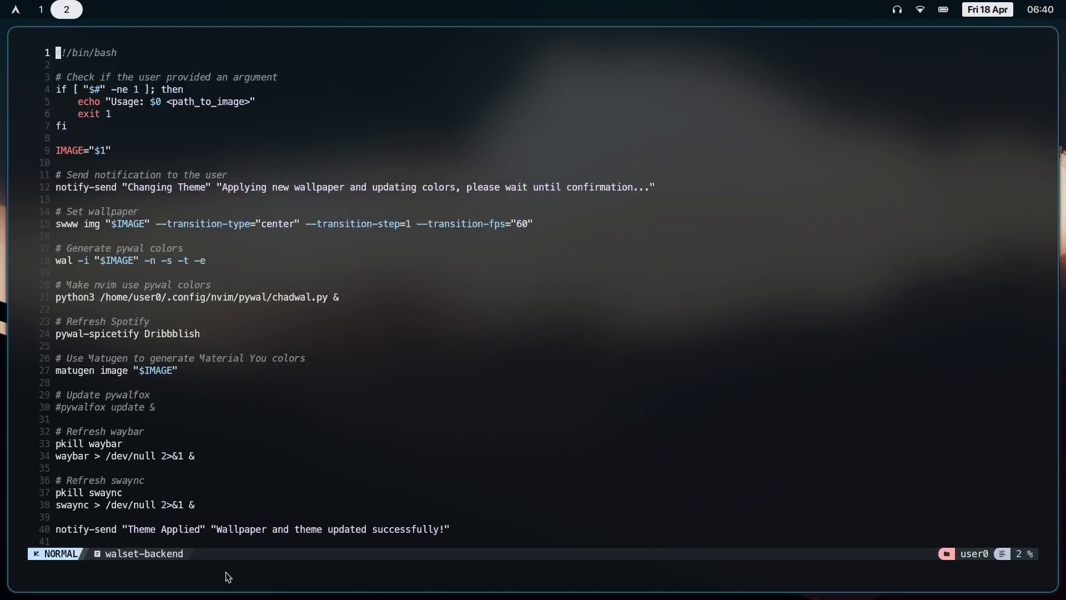
{"action": "scroll", "coordinate": [181, 398], "scroll_direction": "down", "scroll_amount": 2}
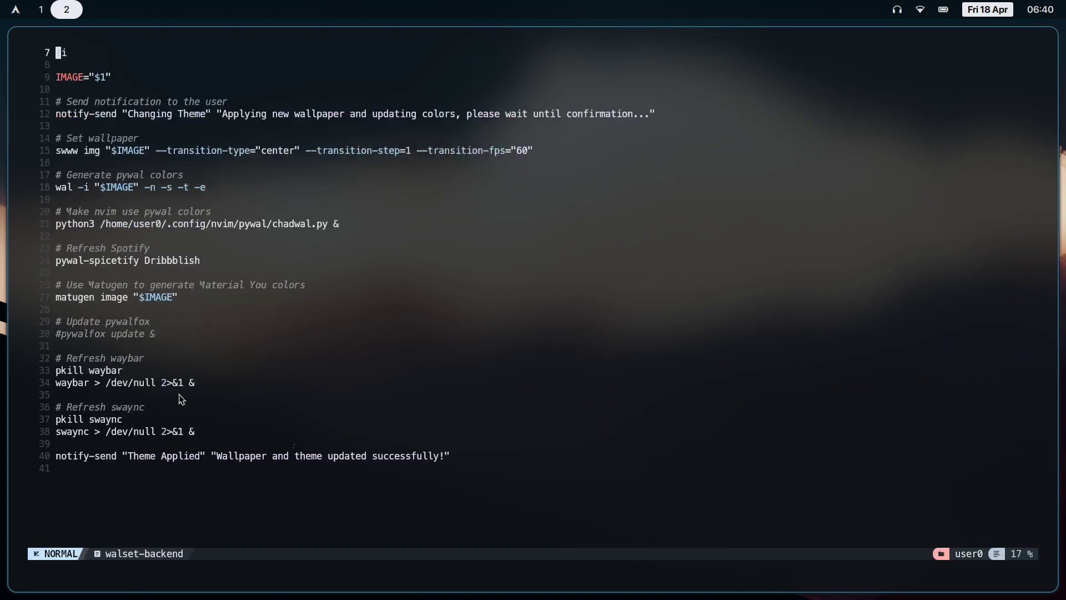
{"action": "left_click", "coordinate": [180, 477]}
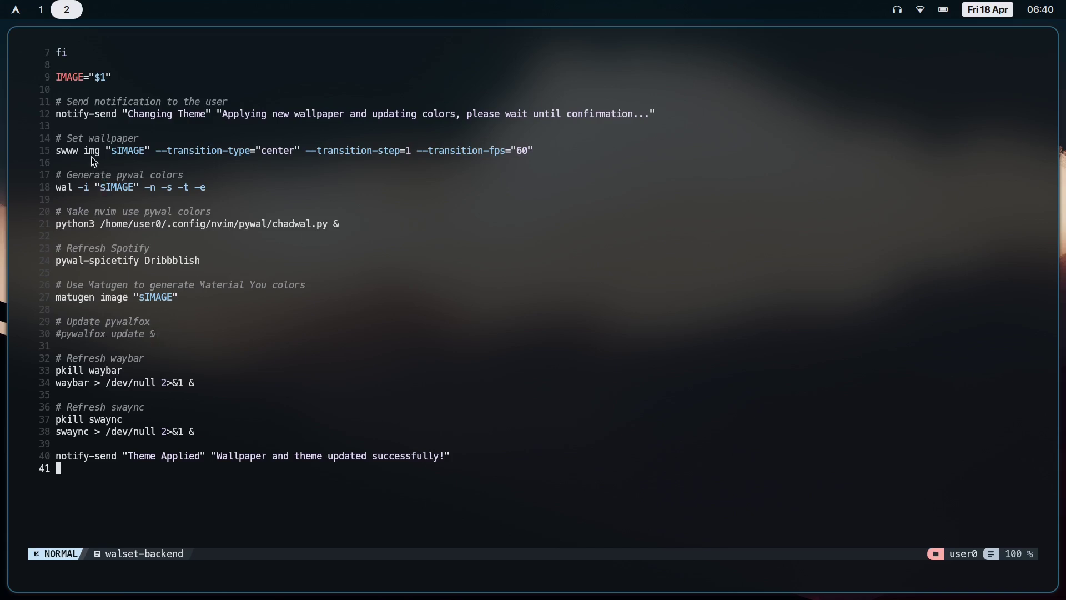
- Cut the commented pywalfox update lines and paste them right below the wal colour-generation line
{"action": "left_click_drag", "start_coordinate": [161, 334], "coordinate": [67, 320]}
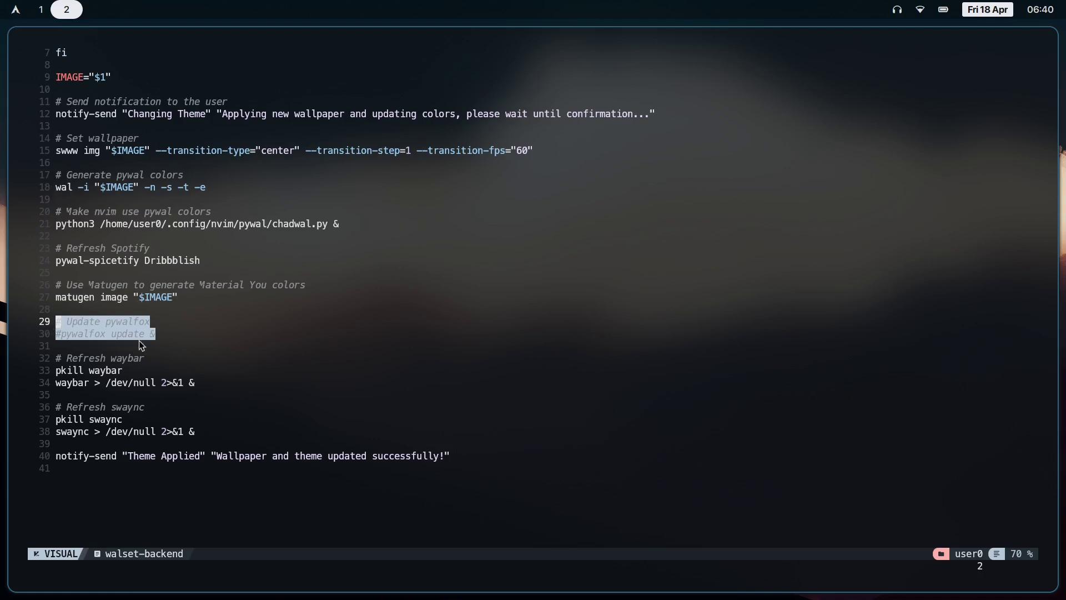
{"action": "key", "text": "d"}
{"action": "left_click", "coordinate": [170, 199]}
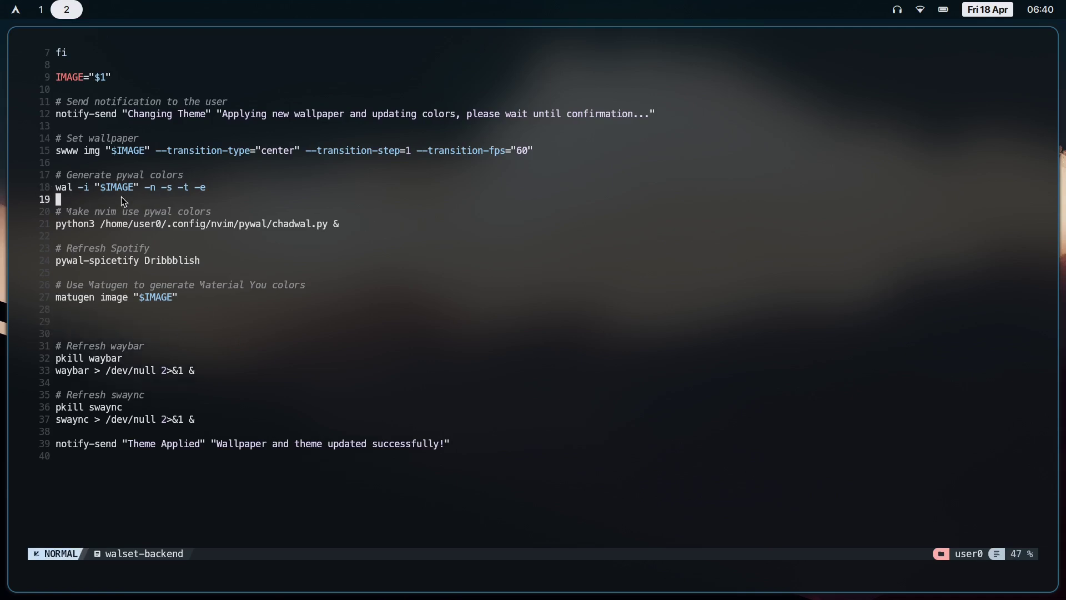
{"action": "key", "text": "p"}
- Add blank separator lines around the moved pywalfox block, then deselect the template code in the browser
{"action": "key", "text": "k"}
{"action": "key", "text": "o"}
{"action": "key", "text": "Escape"}
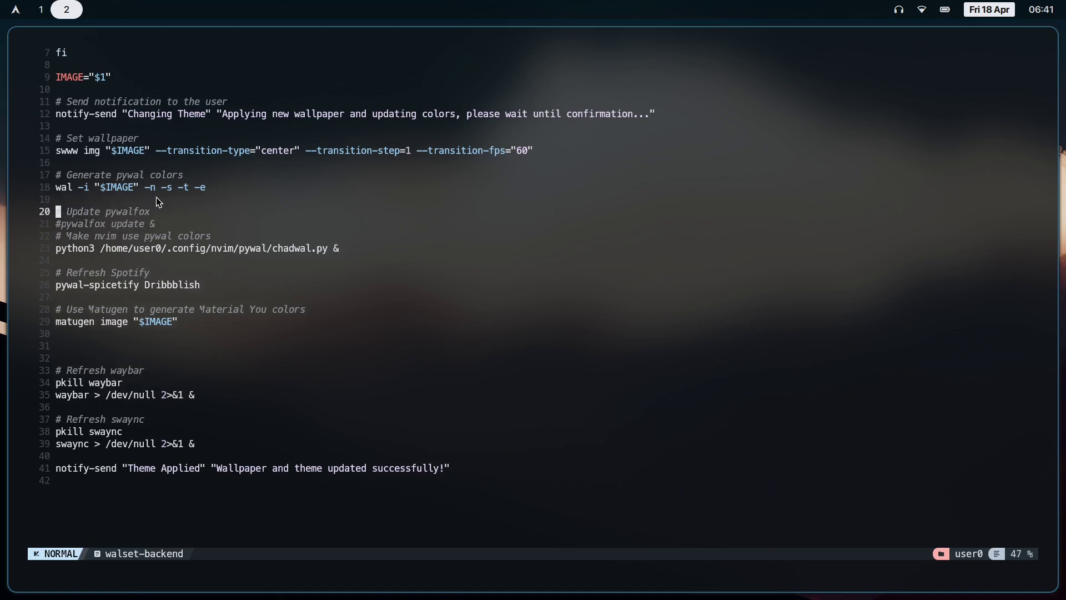
{"action": "key", "text": "j"}
{"action": "key", "text": "j"}
{"action": "key", "text": "o"}
{"action": "key", "text": "Escape"}
{"action": "key", "text": "j"}
{"action": "key", "text": "j"}
{"action": "key", "text": "j"}
{"action": "key", "text": "j"}
{"action": "key", "text": "j"}
{"action": "key", "text": "j"}
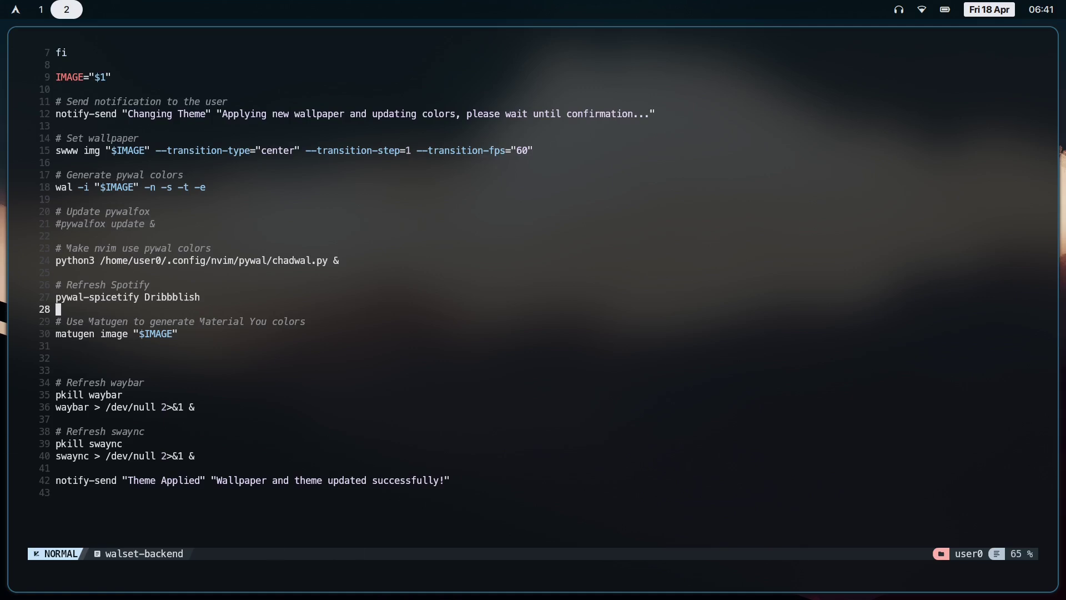
{"action": "key", "text": "super+1"}
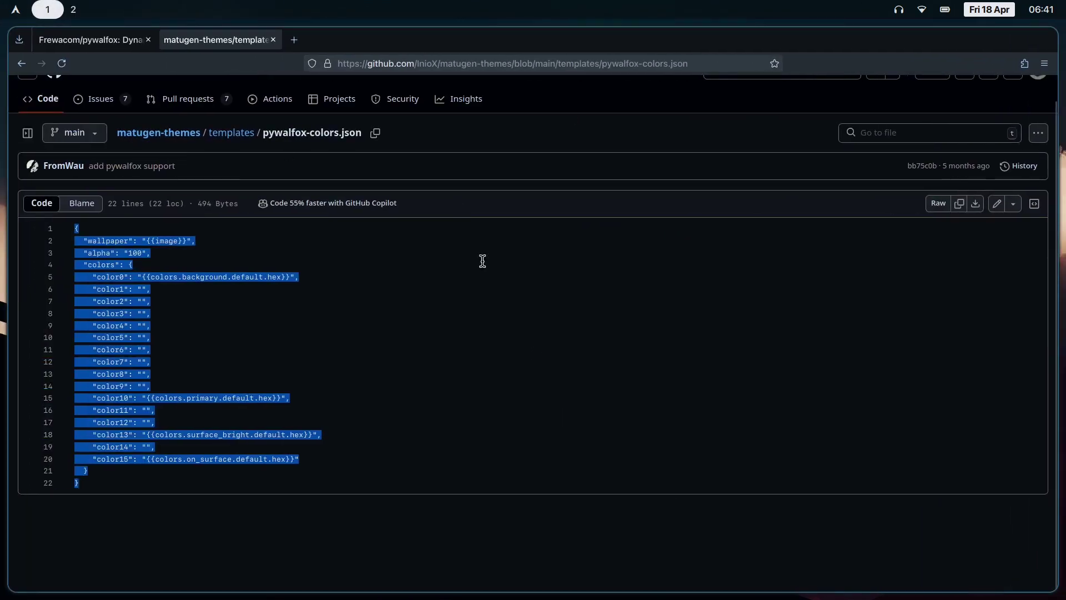
{"action": "left_click", "coordinate": [477, 290]}
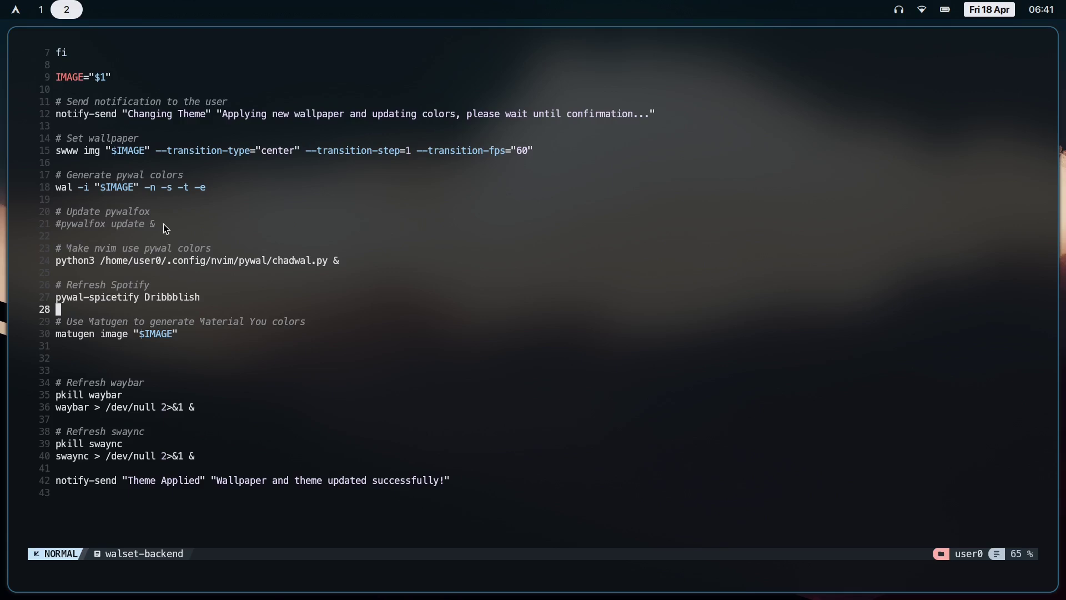
- Delete the pywalfox update lines and the leftover empty lines from walset-backend
{"action": "left_click_drag", "start_coordinate": [155, 225], "coordinate": [105, 221]}
{"action": "left_click", "coordinate": [152, 221]}
{"action": "left_click", "coordinate": [94, 360]}
{"action": "key", "text": "super+1"}
{"action": "key", "text": "super+2"}
{"action": "left_click_drag", "start_coordinate": [156, 224], "coordinate": [55, 209]}
{"action": "key", "text": "d"}
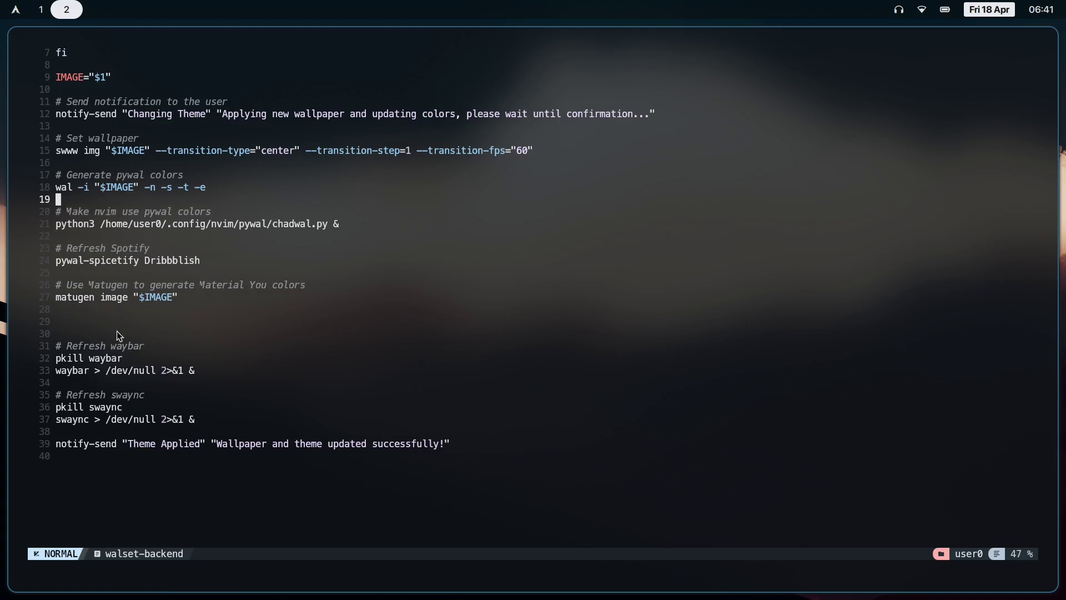
{"action": "left_click", "coordinate": [113, 323]}
{"action": "key", "text": "d"}
{"action": "key", "text": "d"}
{"action": "key", "text": "d"}
{"action": "key", "text": "d"}
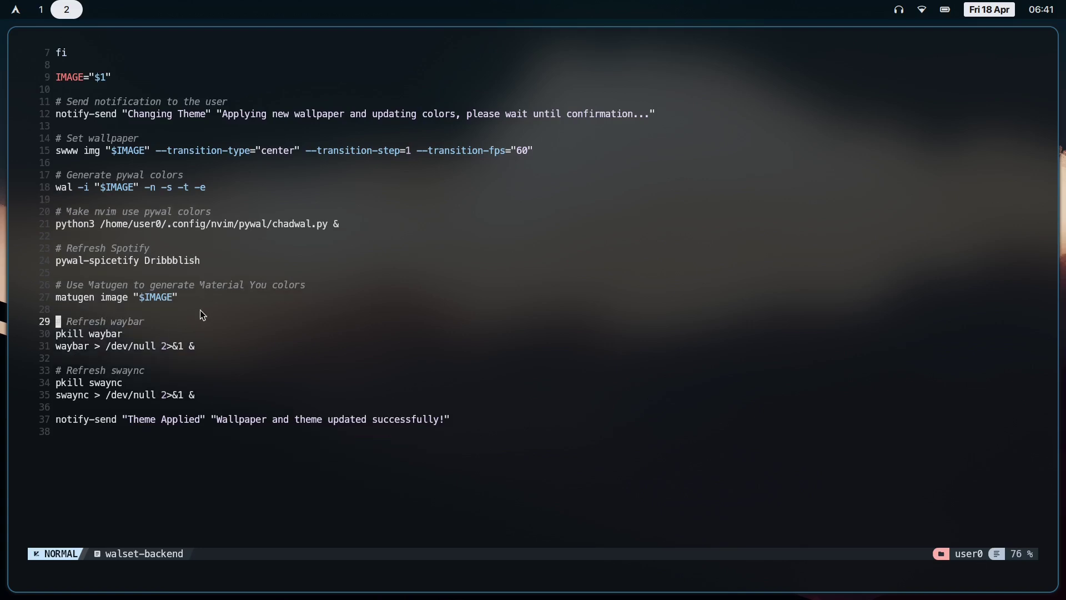
- Save walset-backend with :wq and close the terminal
{"action": "key", "text": "G"}
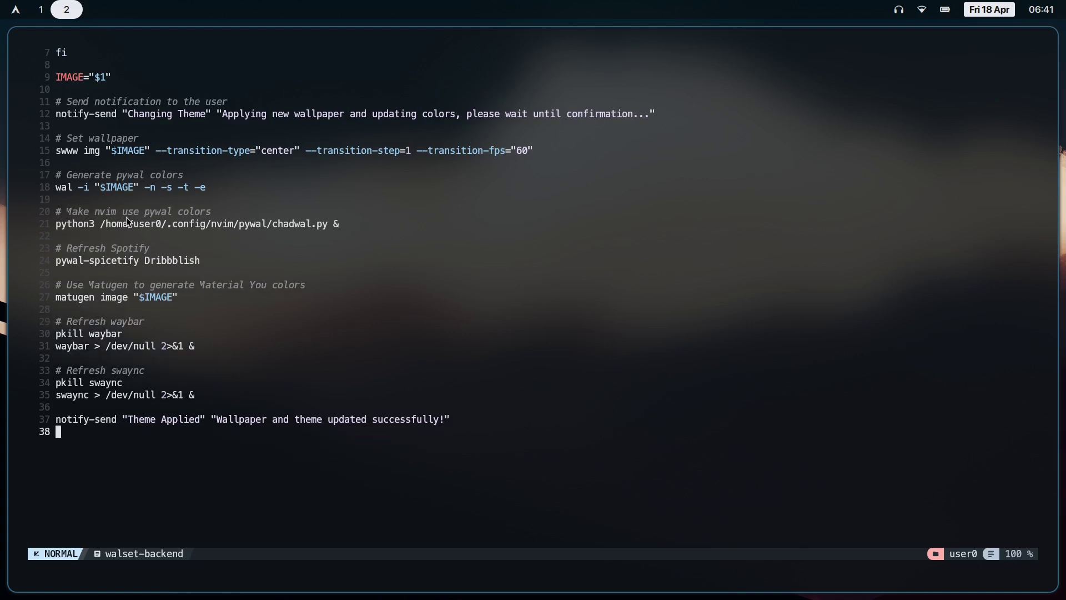
{"action": "key", "text": "super+1"}
{"action": "key", "text": "super+2"}
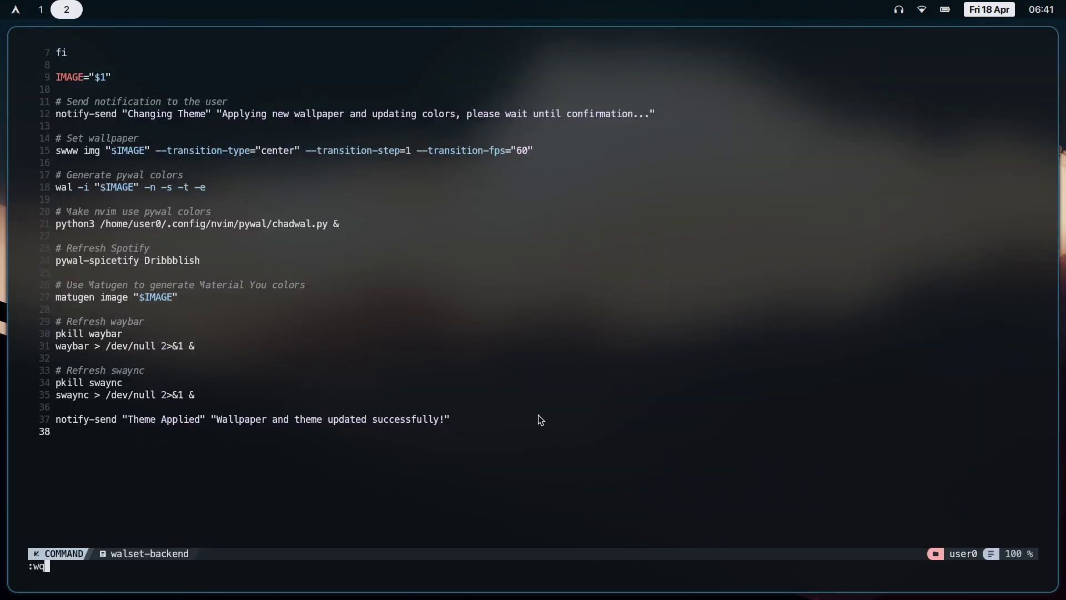
{"action": "type", "text": ":wq"}
{"action": "key", "text": "Return"}
{"action": "key", "text": "ctrl+d"}
- Leave the browser on workspace 1 and switch to the empty workspace 2 with the cloud wallpaper
{"action": "key", "text": "super+1"}
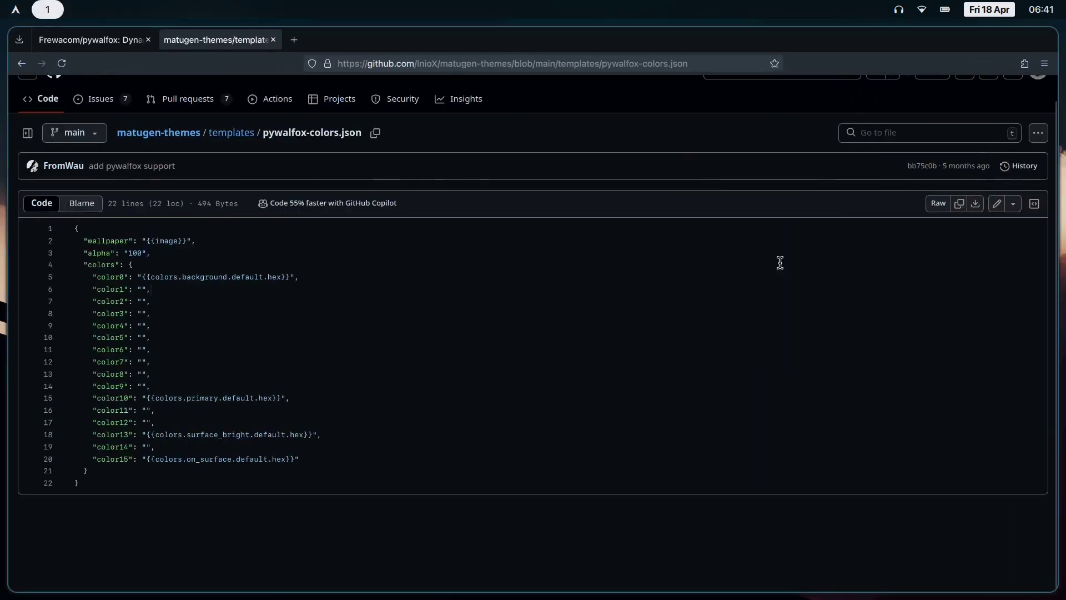
{"action": "key", "text": "super+2"}
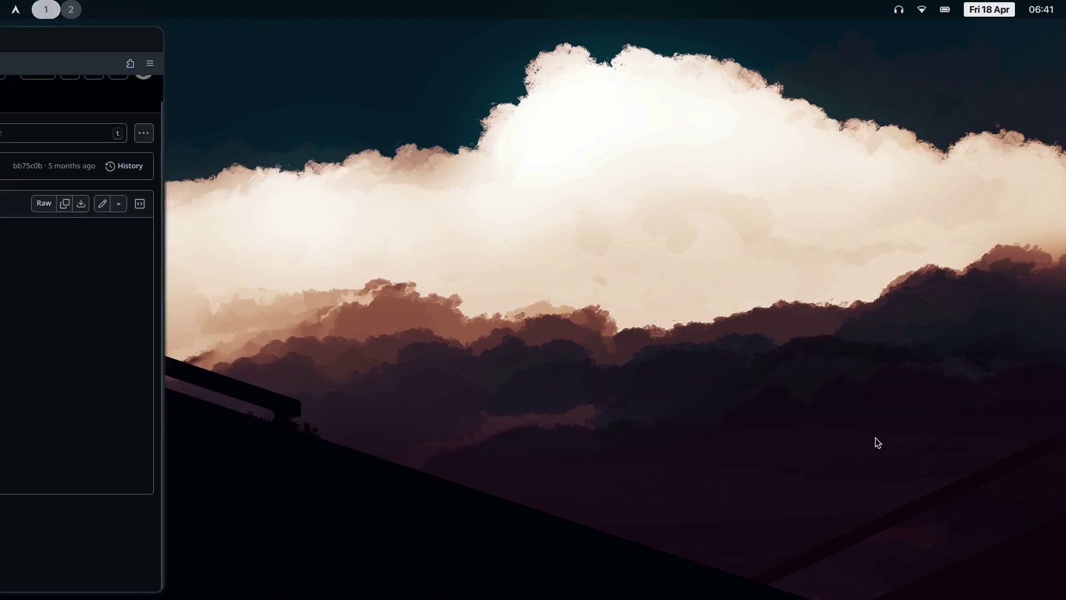